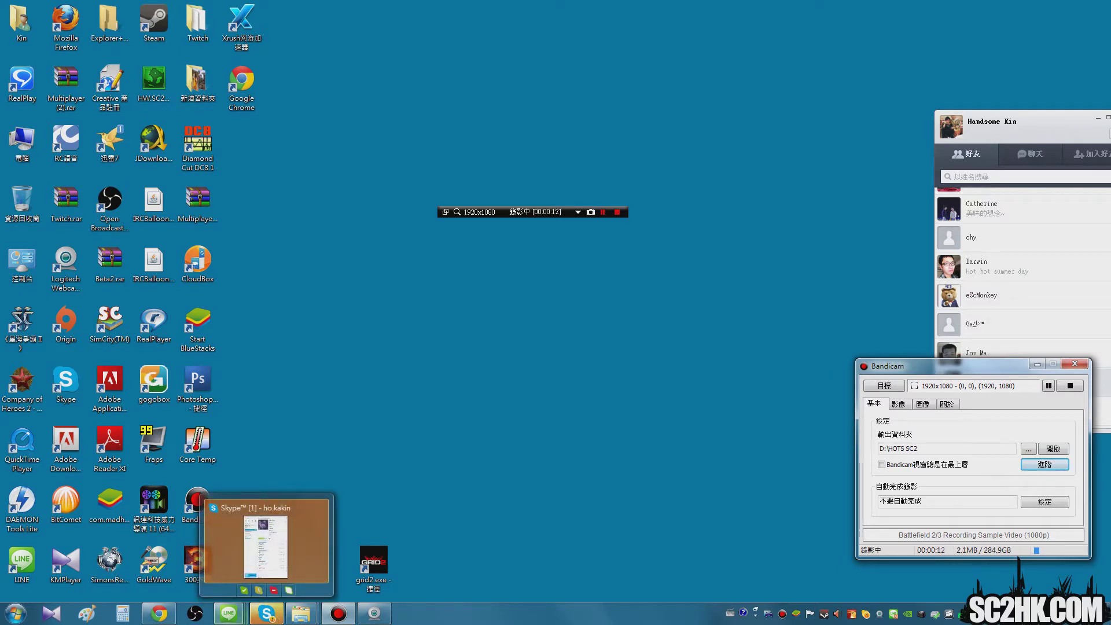
- Launch Open Broadcaster Software and reposition its window and the recording bar so neither covers the other
{"action": "left_click", "coordinate": [195, 615]}
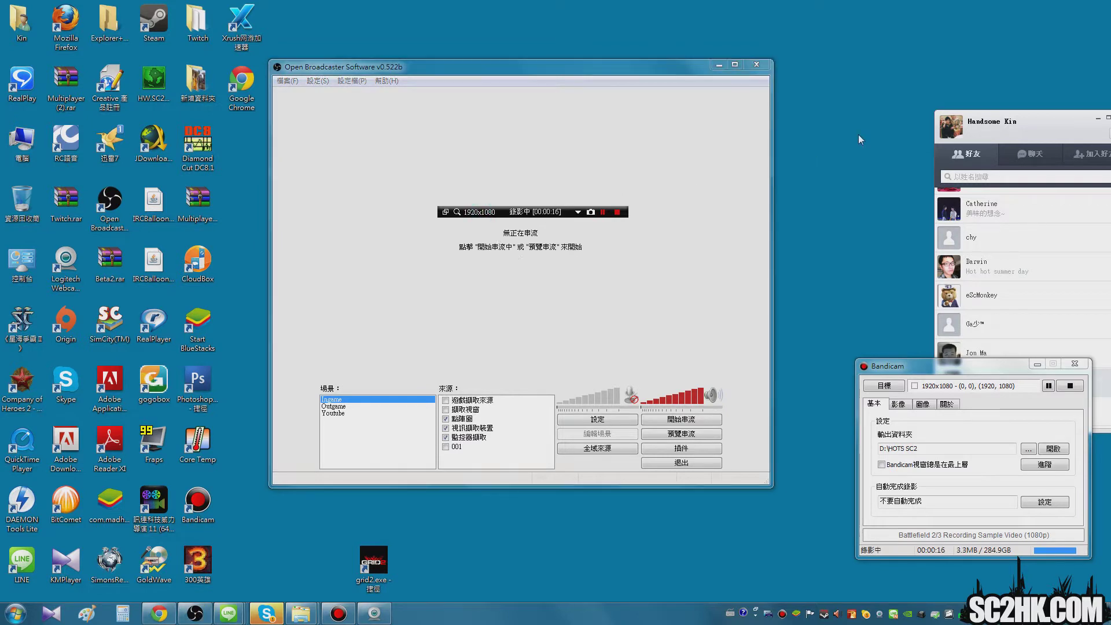
{"action": "left_click_drag", "start_coordinate": [527, 210], "coordinate": [1006, 48]}
{"action": "left_click_drag", "start_coordinate": [644, 67], "coordinate": [649, 105]}
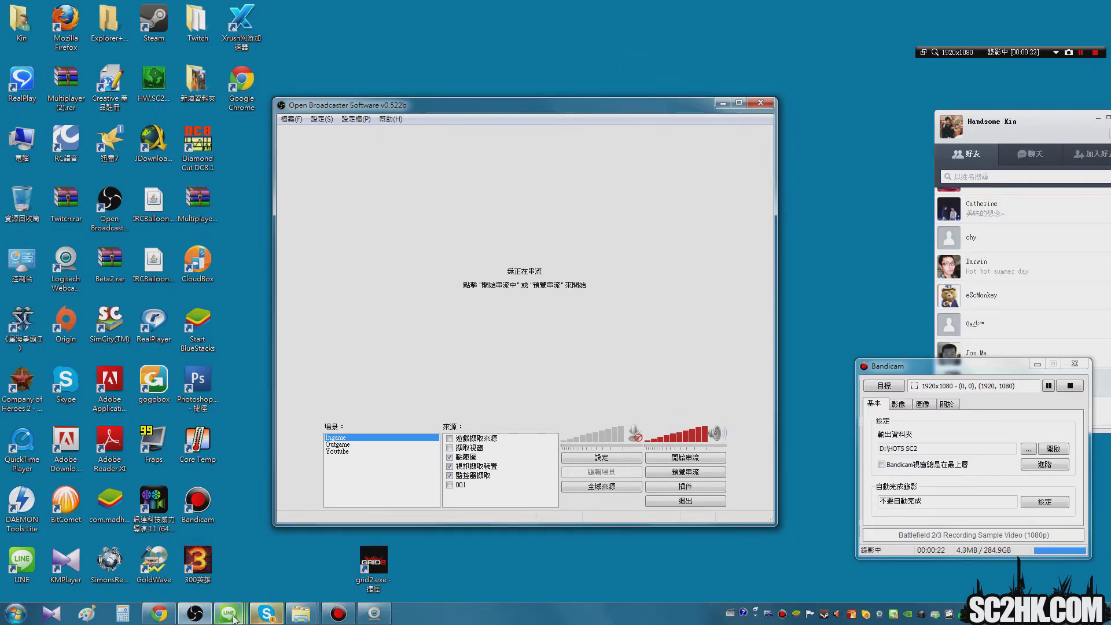
- Follow the SkyDrive link in the eSc LINE chat and put the downloaded 戰隊畫面(給ESC戰隊).psd on the desktop
{"action": "mouse_move", "coordinate": [235, 615]}
{"action": "left_click", "coordinate": [256, 564]}
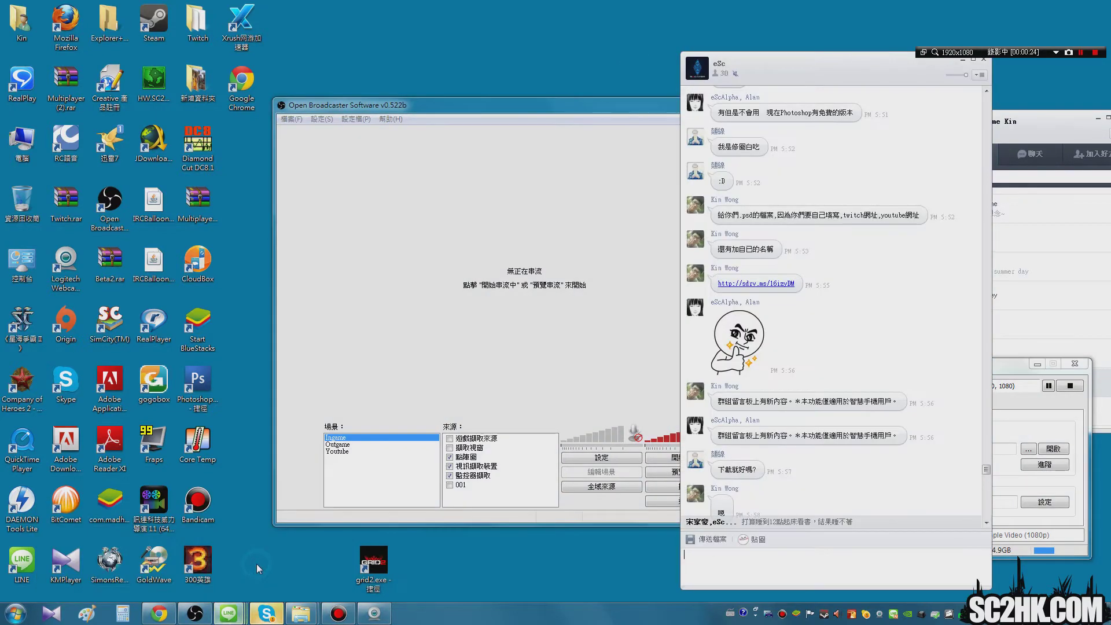
{"action": "left_click", "coordinate": [790, 286]}
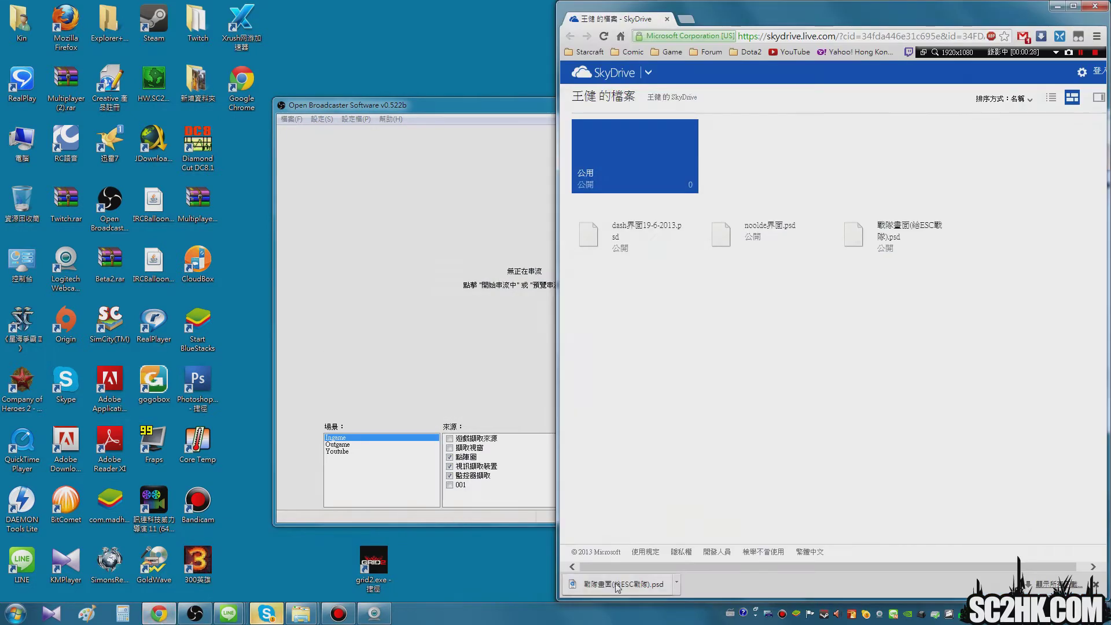
{"action": "left_click_drag", "start_coordinate": [616, 587], "coordinate": [506, 570]}
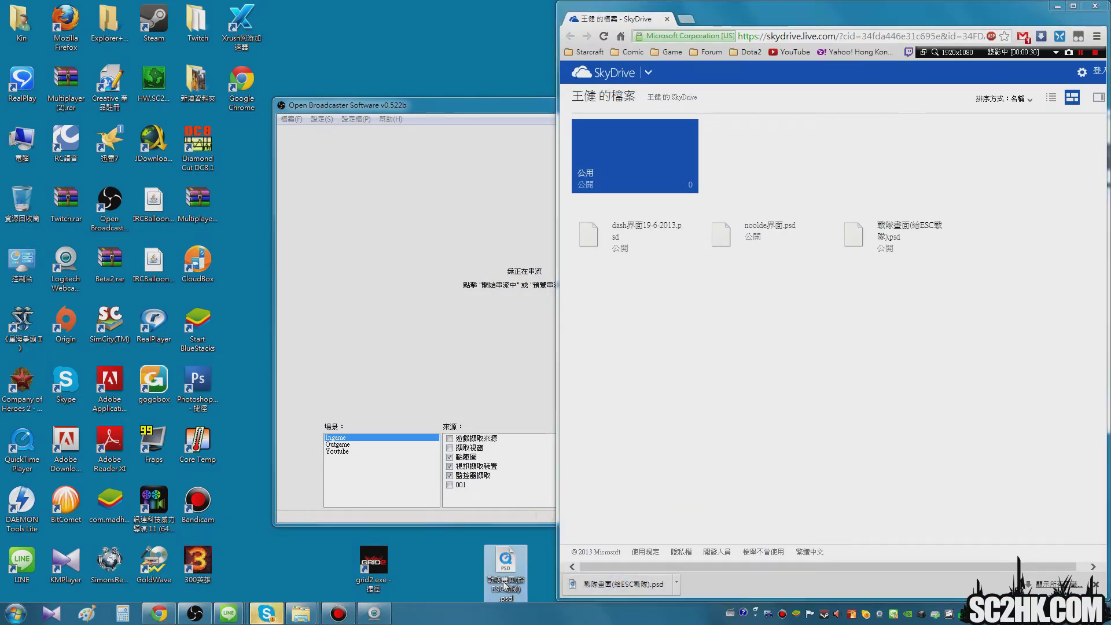
{"action": "left_click", "coordinate": [1058, 7]}
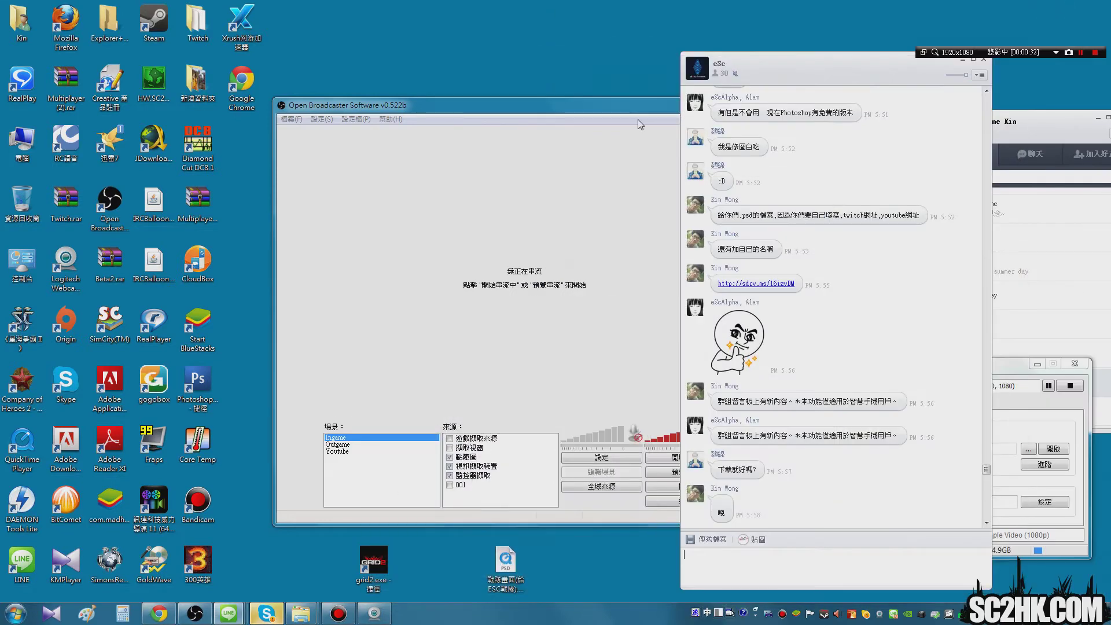
- Launch Photoshop CS3 and open 戰隊畫面(給ESC戰隊).psd from the desktop, accepting the missing-font notice
{"action": "left_click_drag", "start_coordinate": [348, 105], "coordinate": [588, 112]}
{"action": "left_click", "coordinate": [505, 559]}
{"action": "double_click", "coordinate": [198, 382]}
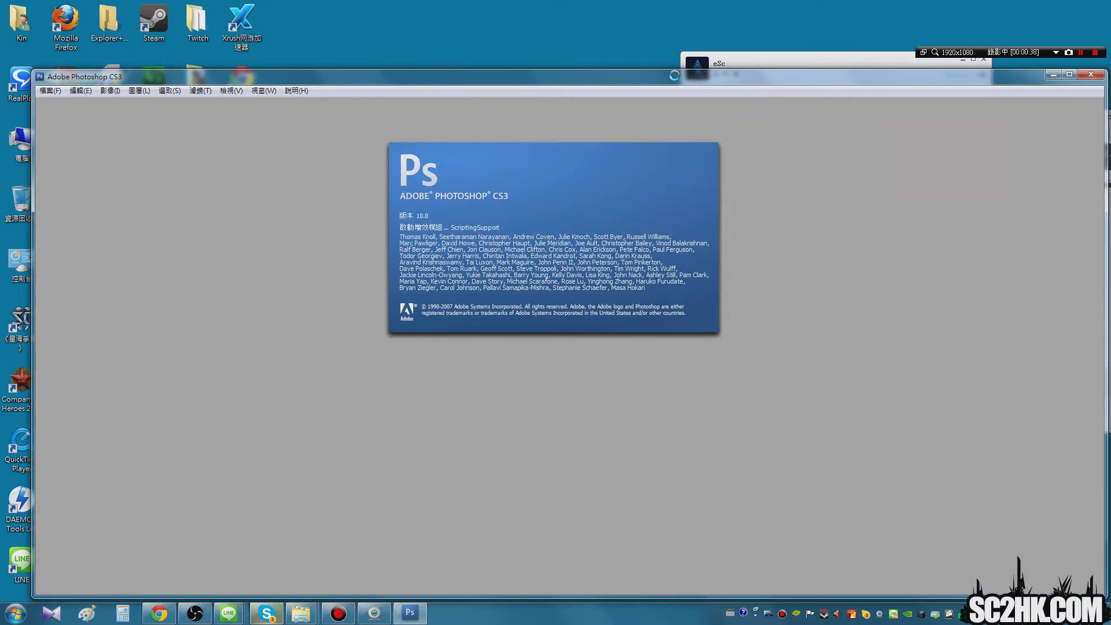
{"action": "left_click_drag", "start_coordinate": [675, 75], "coordinate": [1108, 231]}
{"action": "left_click_drag", "start_coordinate": [506, 559], "coordinate": [751, 400]}
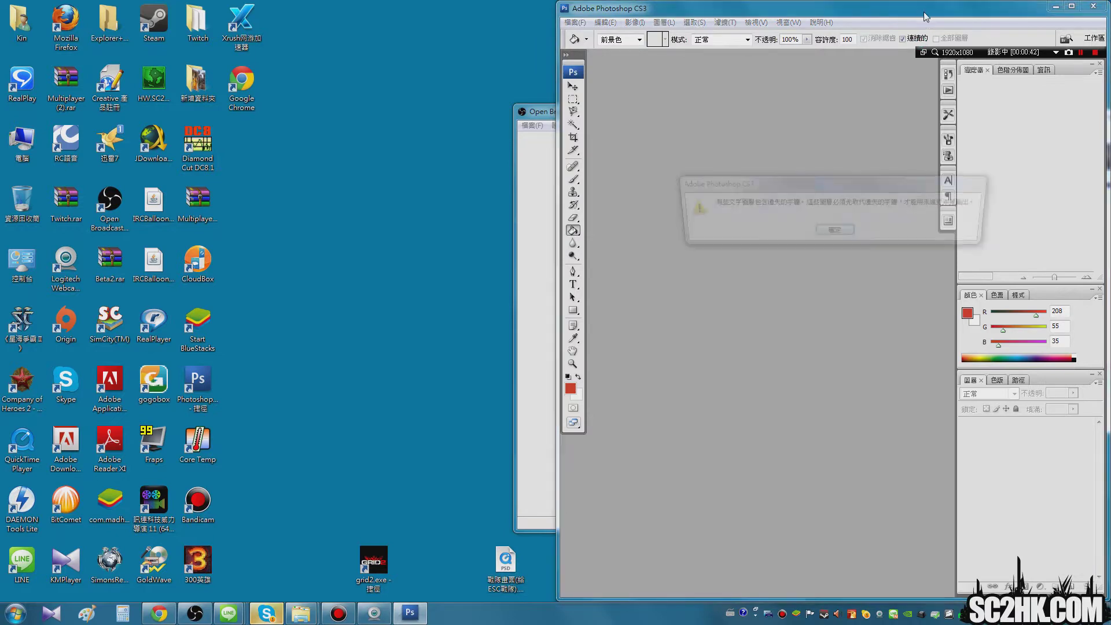
{"action": "left_click", "coordinate": [844, 236]}
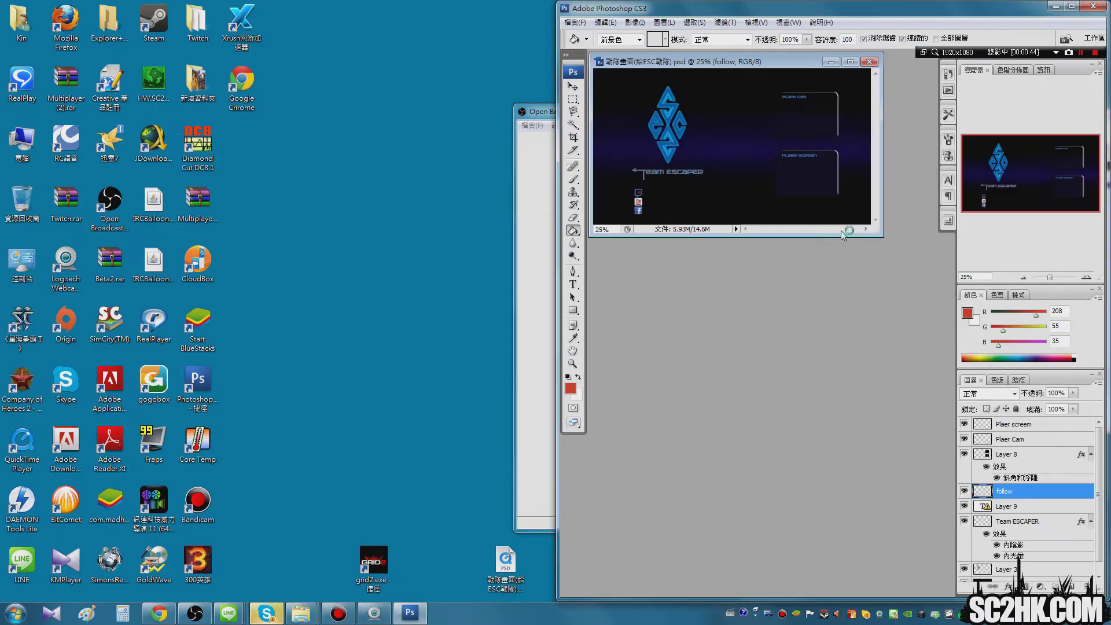
- Bring the Photoshop window fully into view and maximize the document inside it, undoing the stray paint bucket fill
{"action": "left_click_drag", "start_coordinate": [871, 21], "coordinate": [477, 36]}
{"action": "left_click", "coordinate": [157, 99]}
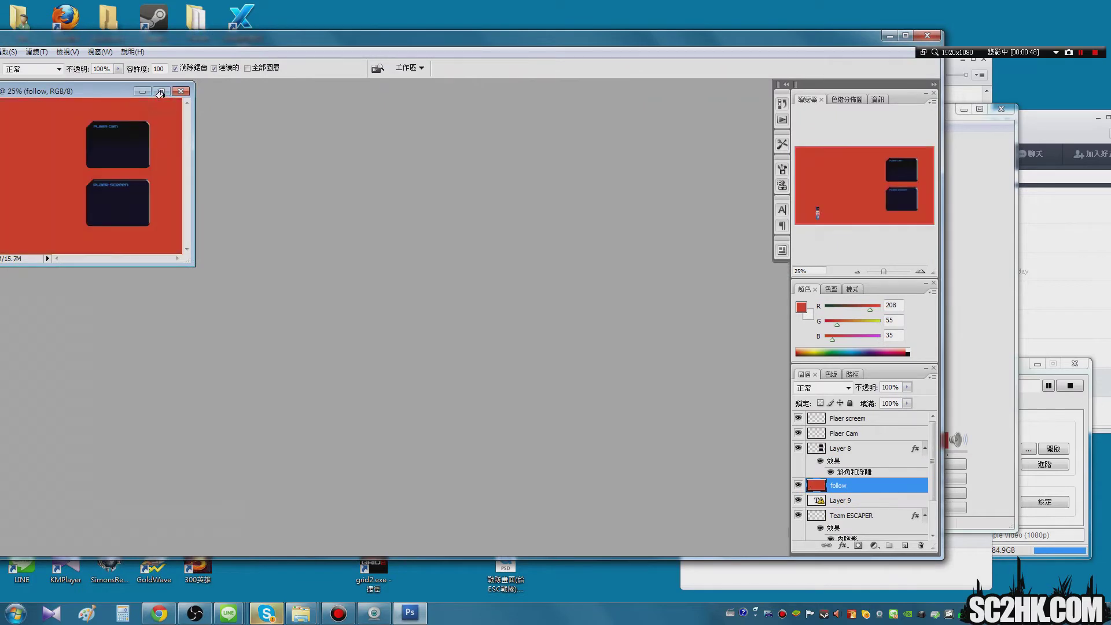
{"action": "key", "text": "ctrl+z"}
{"action": "left_click_drag", "start_coordinate": [218, 37], "coordinate": [351, 40]}
{"action": "left_click", "coordinate": [293, 94]}
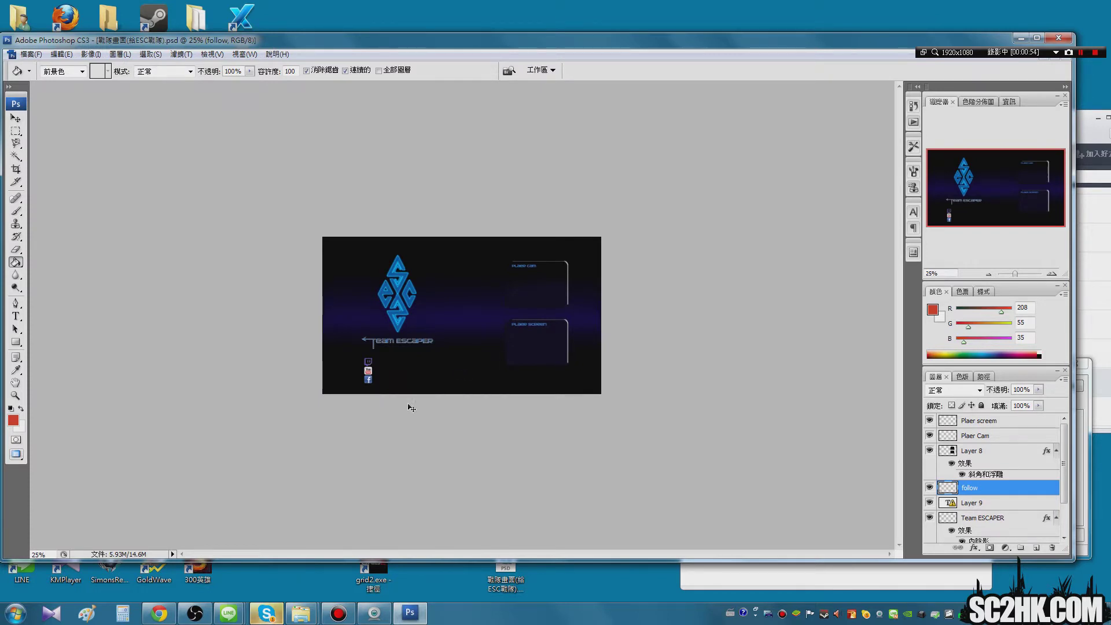
- Set the document zoom to 75% and look over the layer list down to Layer 1
{"action": "left_click", "coordinate": [39, 555]}
{"action": "type", "text": "75"}
{"action": "key", "text": "Return"}
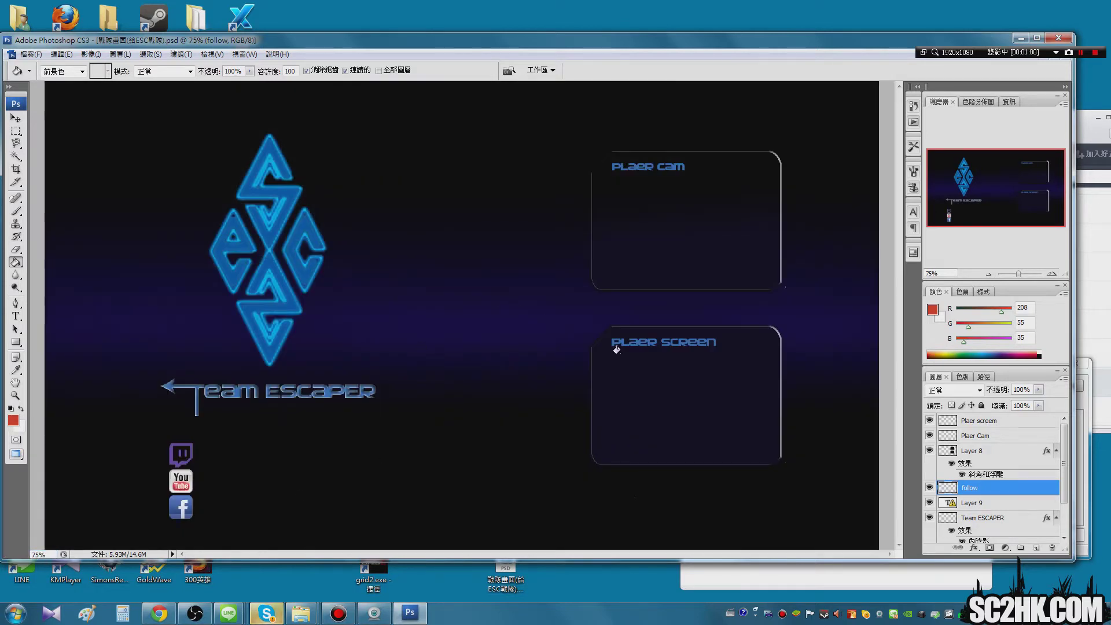
{"action": "left_click_drag", "start_coordinate": [1065, 471], "coordinate": [1065, 508]}
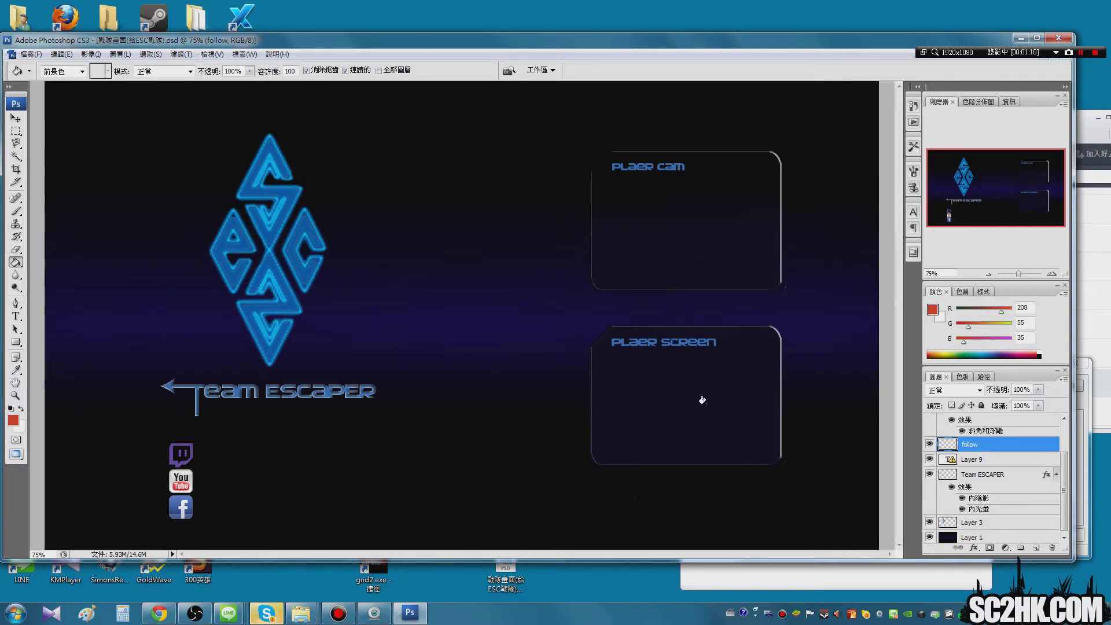
- Save a copy of the team screen design to the desktop in PNG format without interlacing
{"action": "left_click", "coordinate": [26, 54]}
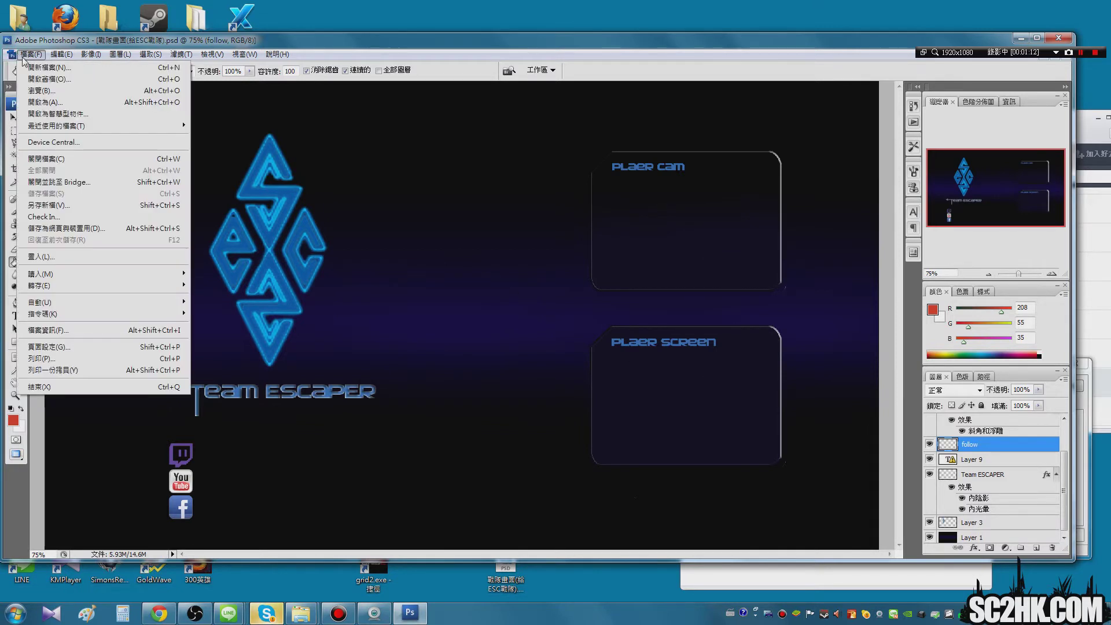
{"action": "left_click", "coordinate": [93, 207]}
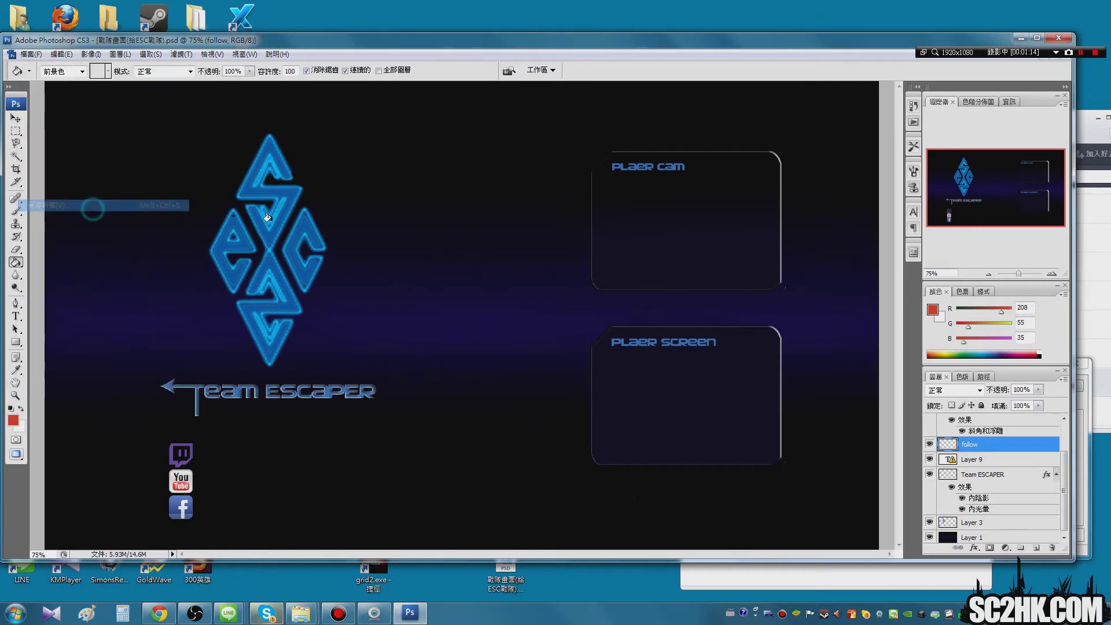
{"action": "left_click", "coordinate": [602, 296]}
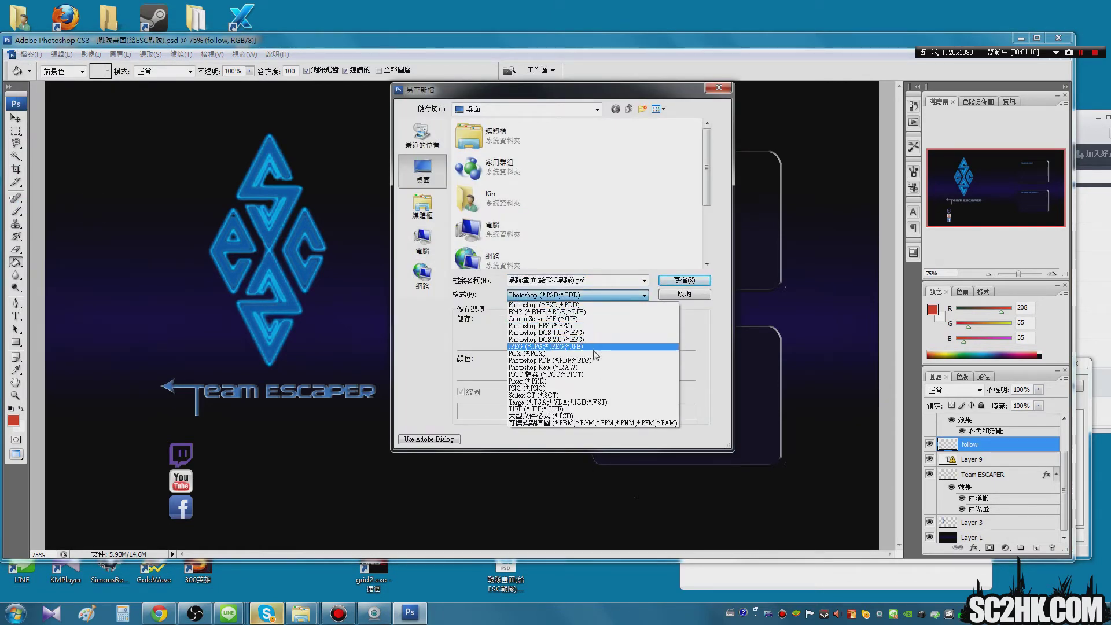
{"action": "left_click", "coordinate": [593, 387]}
{"action": "left_click", "coordinate": [687, 281]}
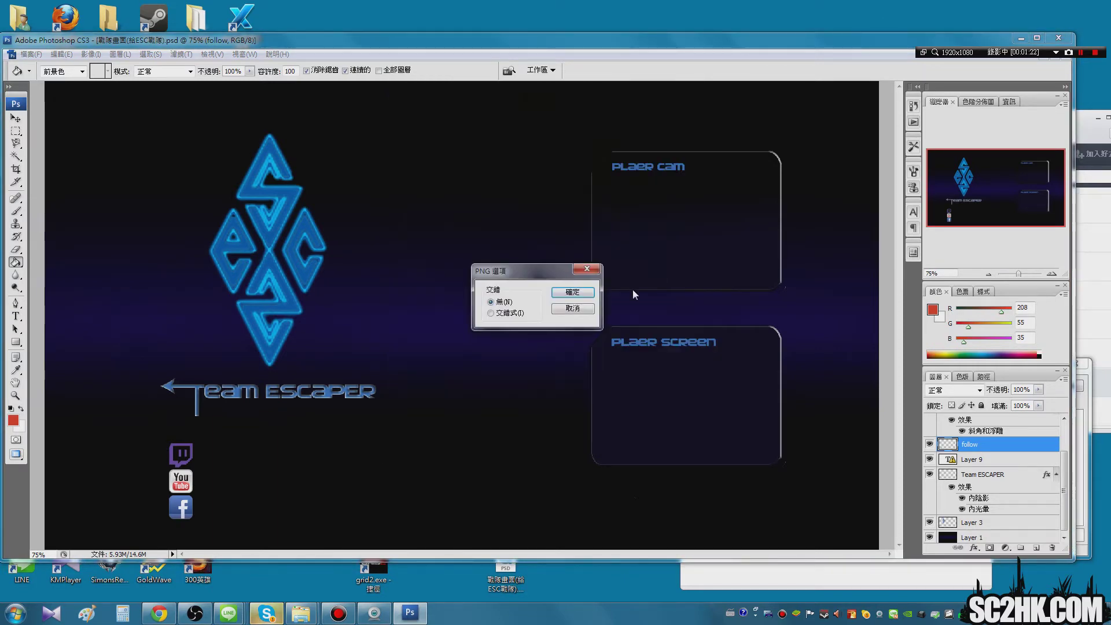
{"action": "left_click", "coordinate": [571, 293]}
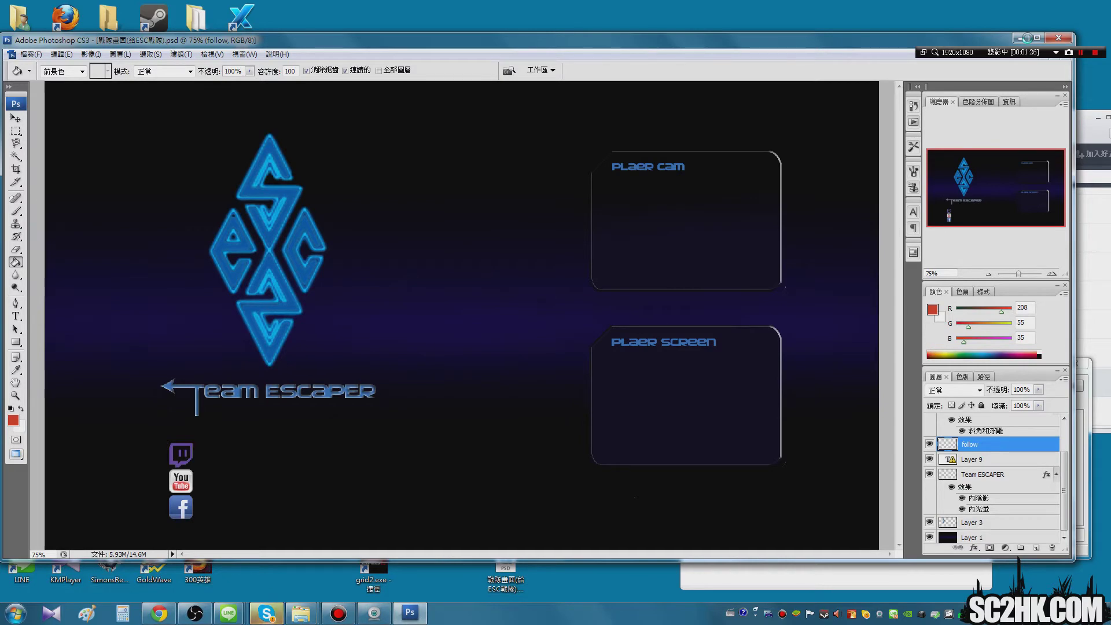
- Open the exported PNG from the desktop to check how it looks, and close the viewer
{"action": "left_click", "coordinate": [1021, 38]}
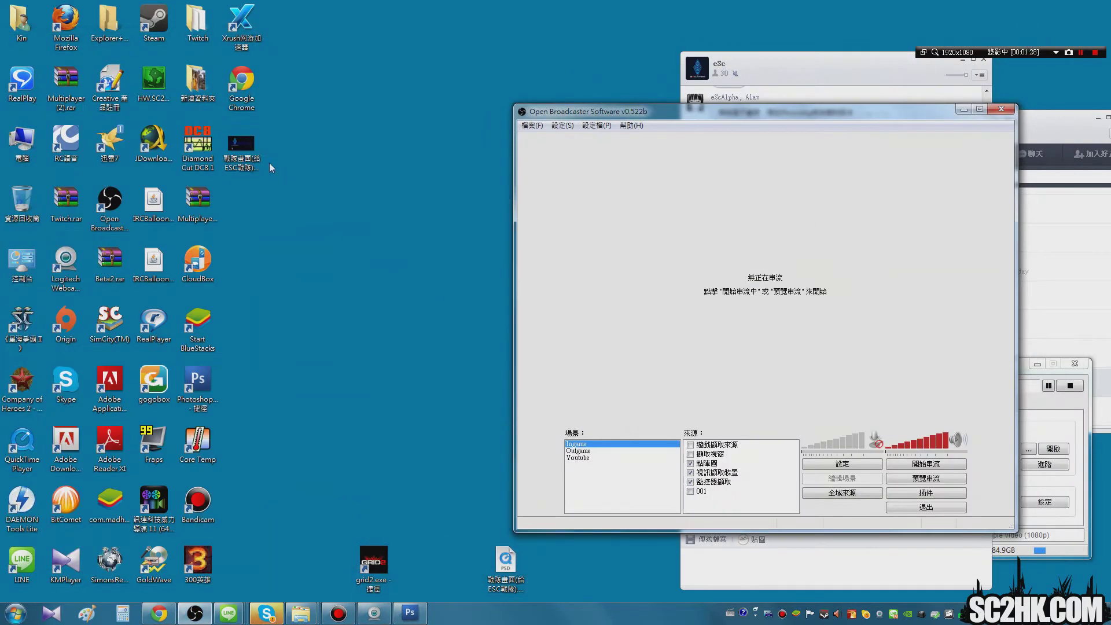
{"action": "double_click", "coordinate": [242, 147]}
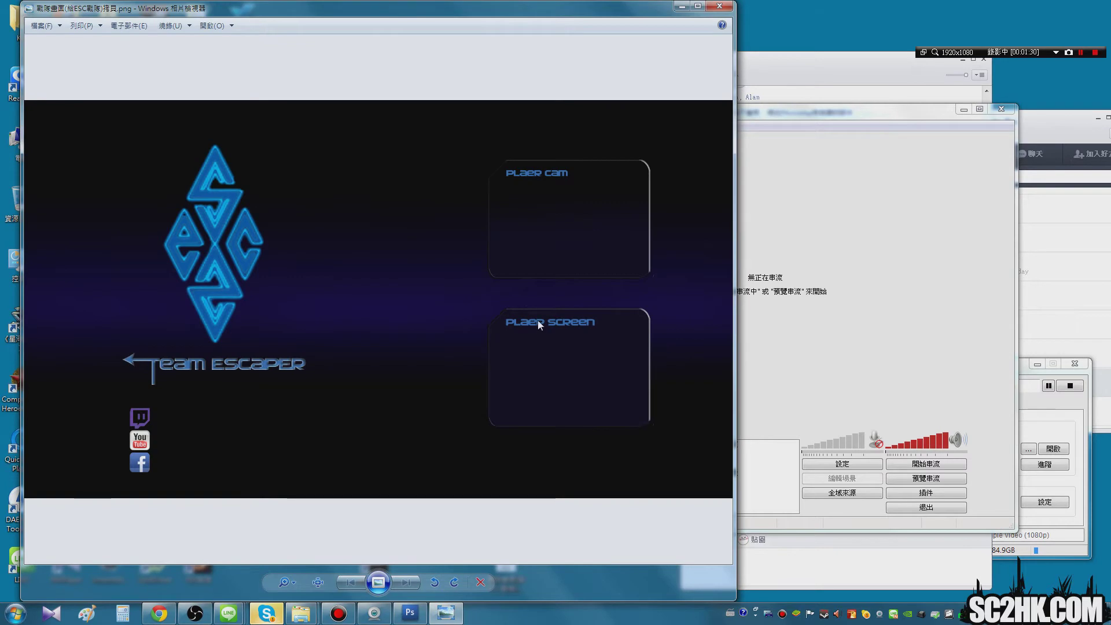
{"action": "left_click", "coordinate": [719, 6]}
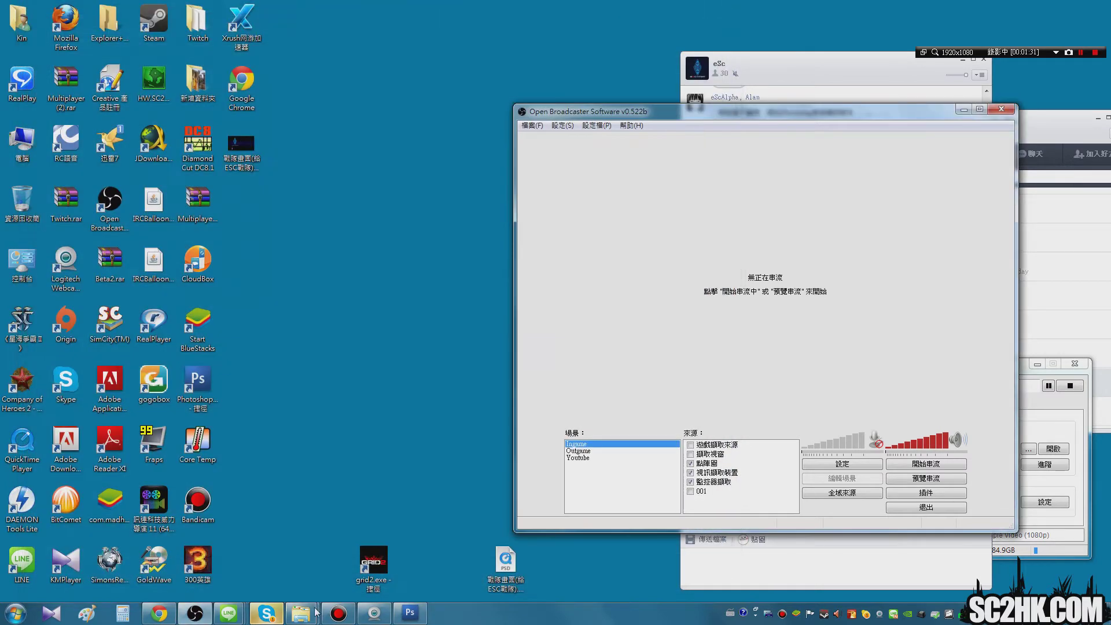
- Return to Photoshop and hide Layer 8, the frames around the Plaer Cam and Plaer screen areas
{"action": "left_click", "coordinate": [410, 613]}
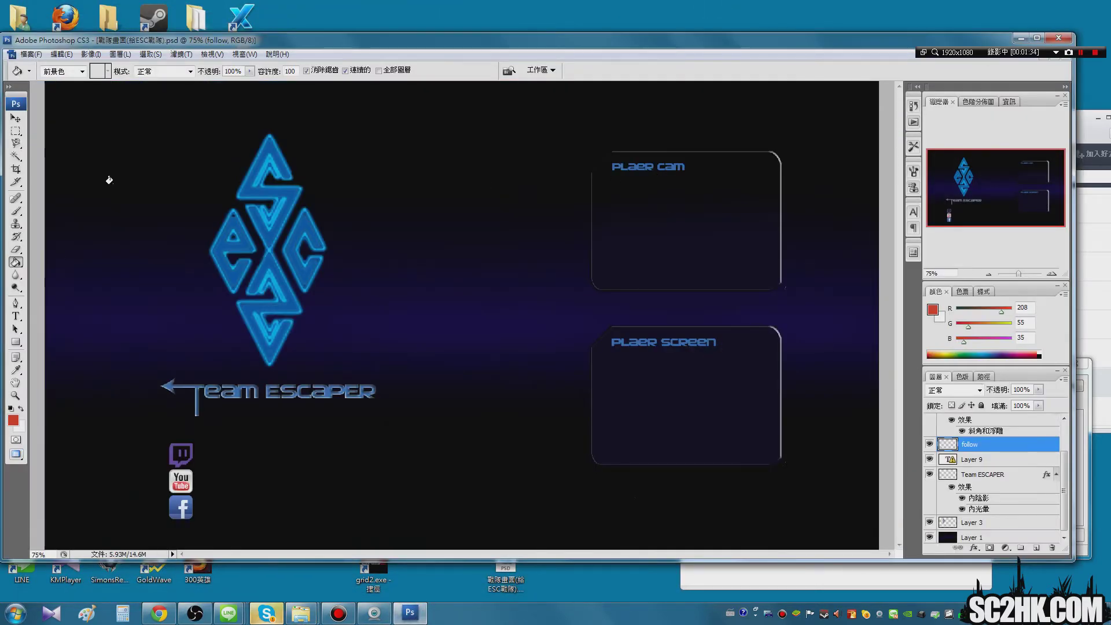
{"action": "left_click", "coordinate": [15, 118]}
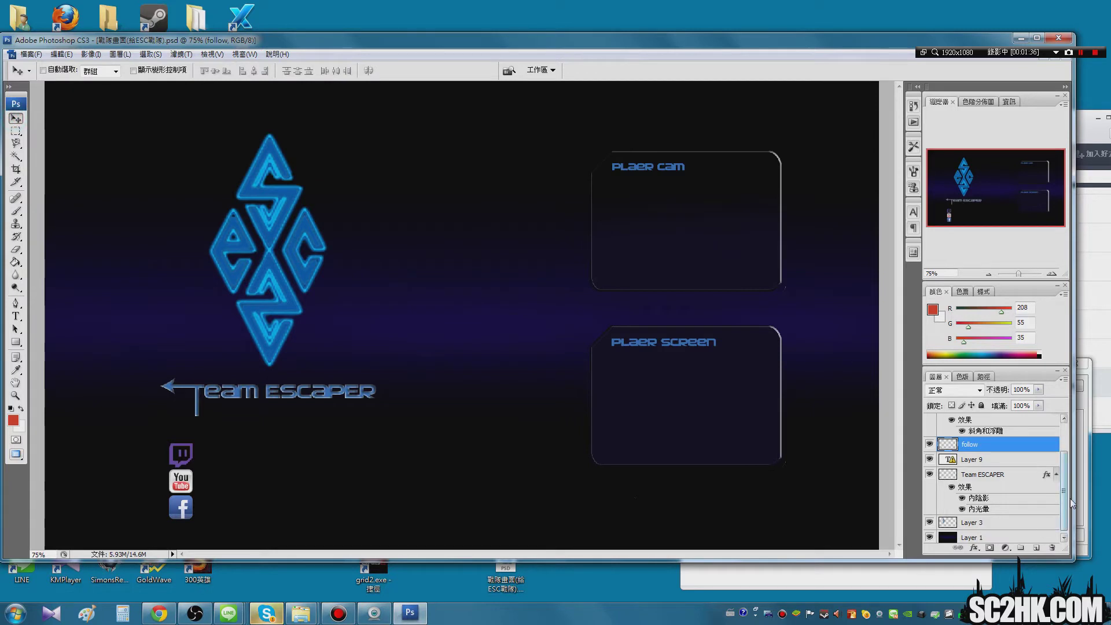
{"action": "left_click_drag", "start_coordinate": [1067, 483], "coordinate": [1075, 436]}
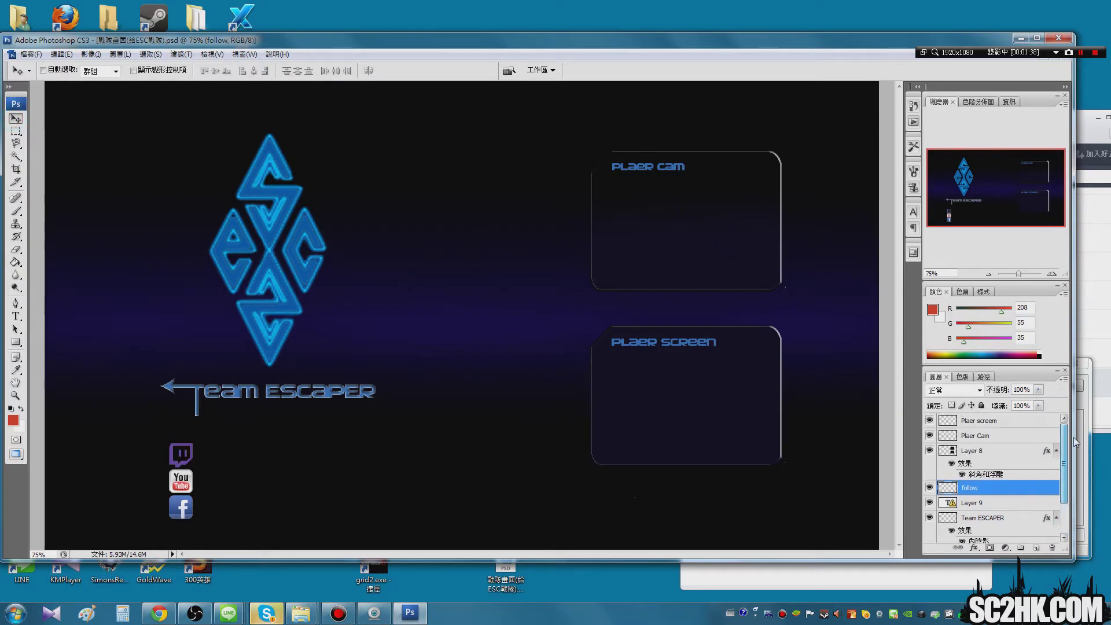
{"action": "left_click", "coordinate": [930, 451]}
{"action": "left_click", "coordinate": [931, 451]}
{"action": "left_click", "coordinate": [930, 451]}
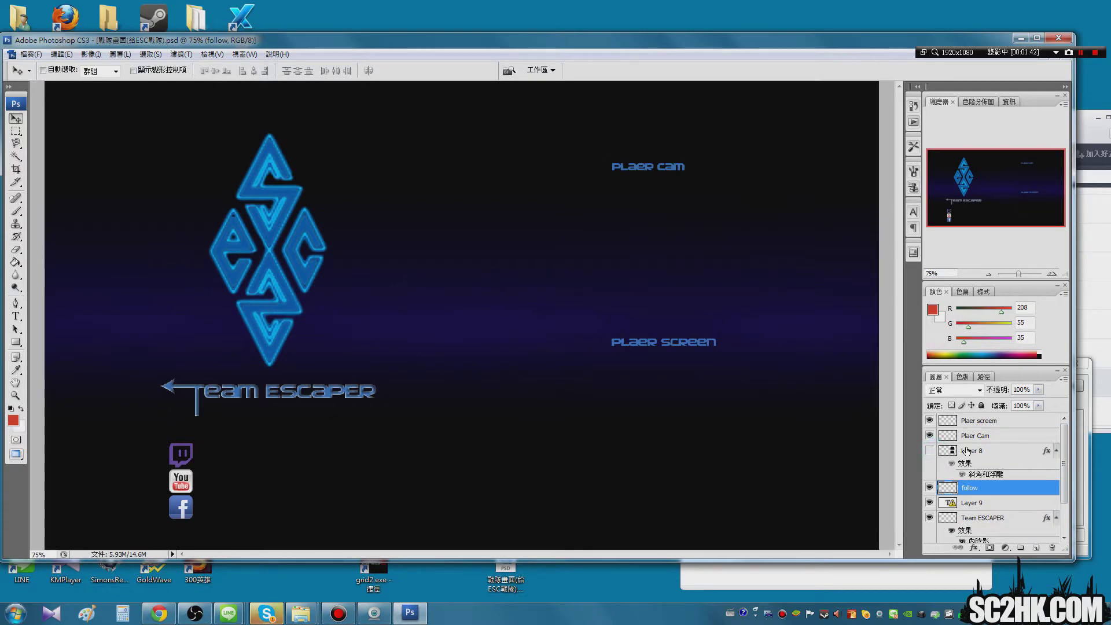
- Save the frameless version as a PNG on the desktop, overwriting 戰隊畫面(給ESC戰隊)拷貝.png
{"action": "left_click", "coordinate": [30, 54]}
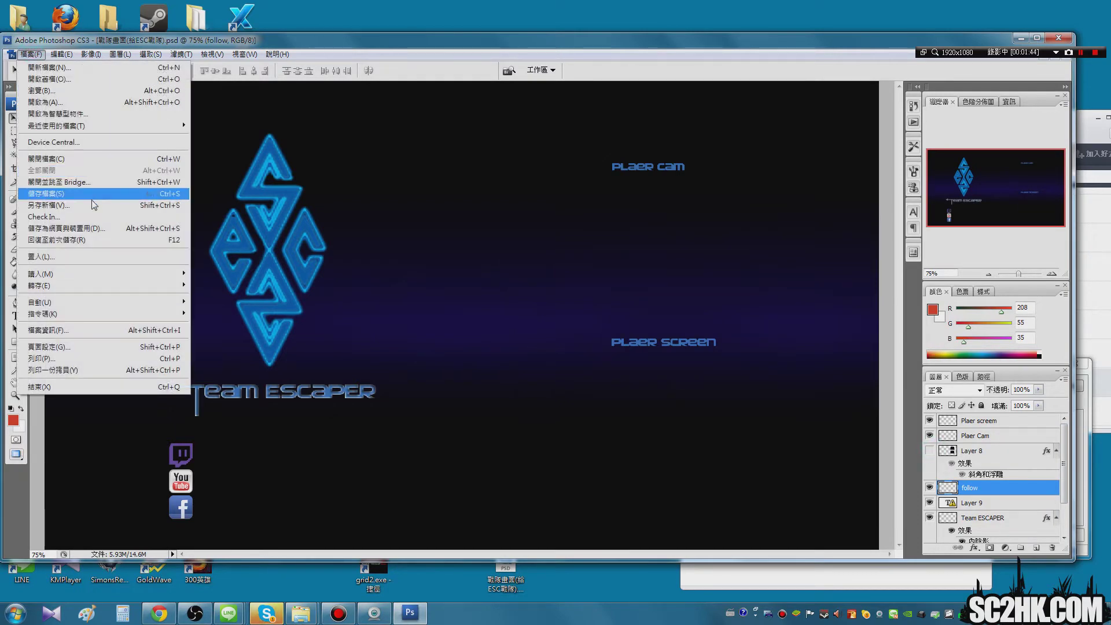
{"action": "left_click", "coordinate": [52, 207]}
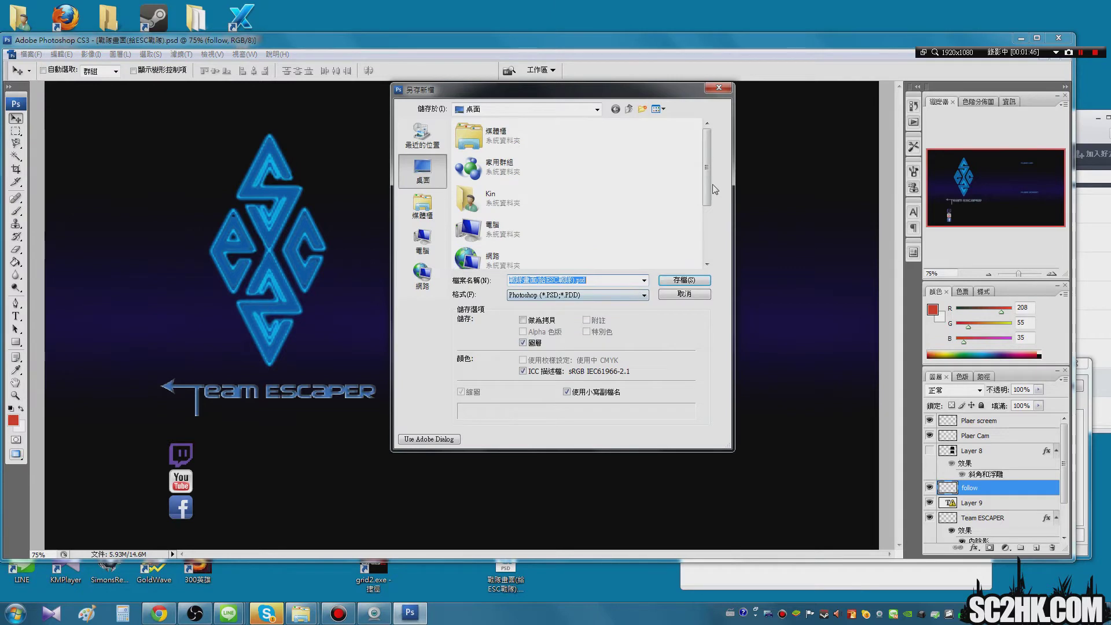
{"action": "scroll", "coordinate": [486, 255], "scroll_direction": "down", "scroll_amount": 2}
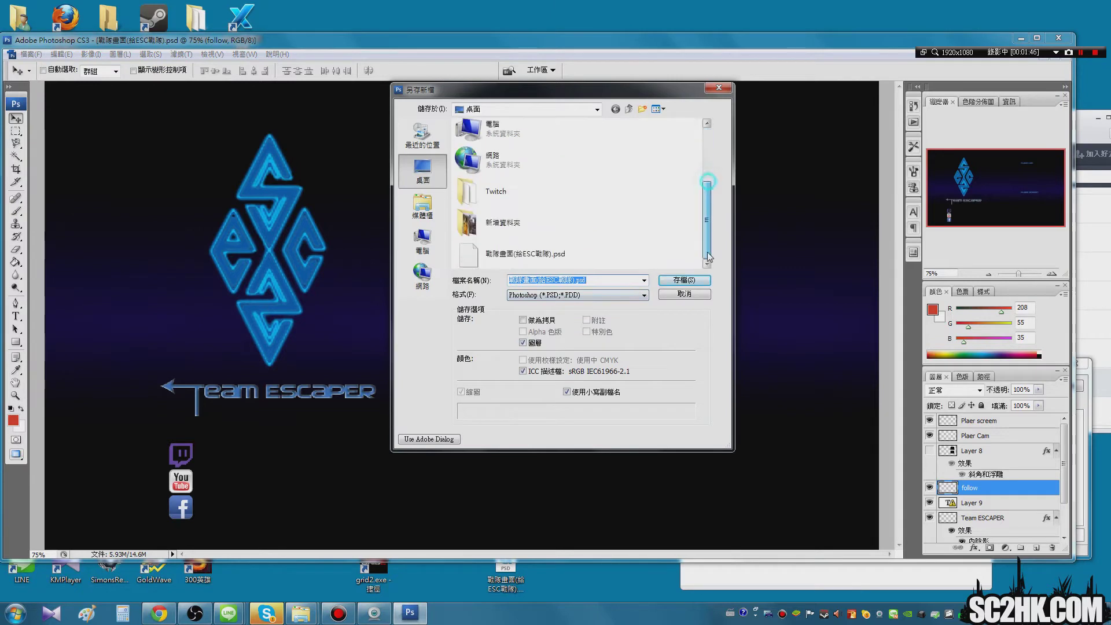
{"action": "left_click", "coordinate": [544, 295]}
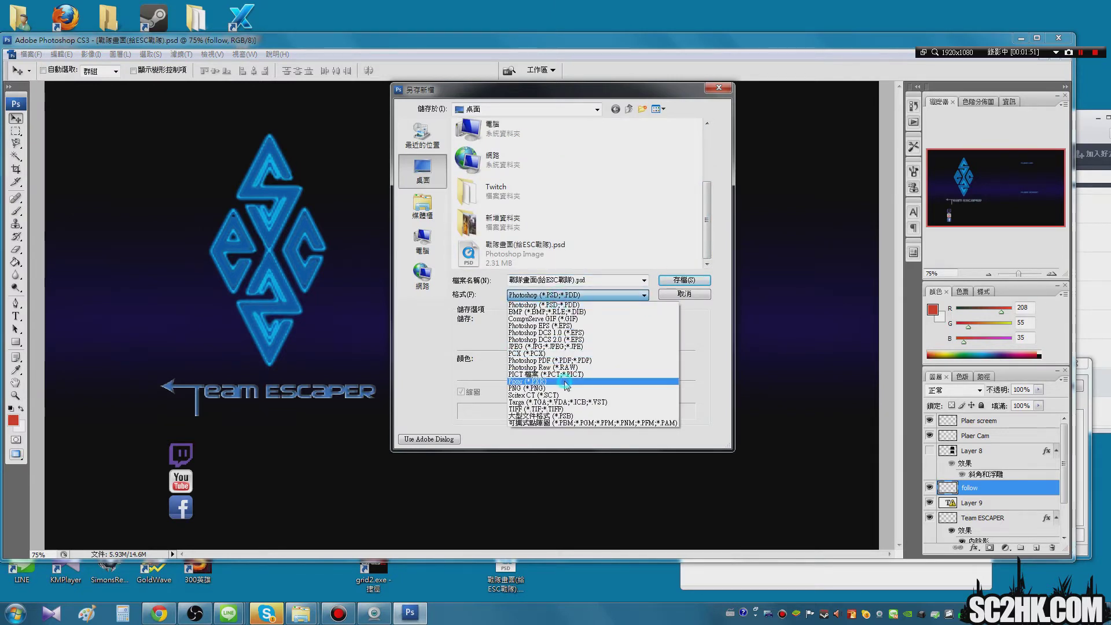
{"action": "left_click", "coordinate": [538, 388]}
{"action": "left_click", "coordinate": [540, 250]}
{"action": "left_click", "coordinate": [683, 280]}
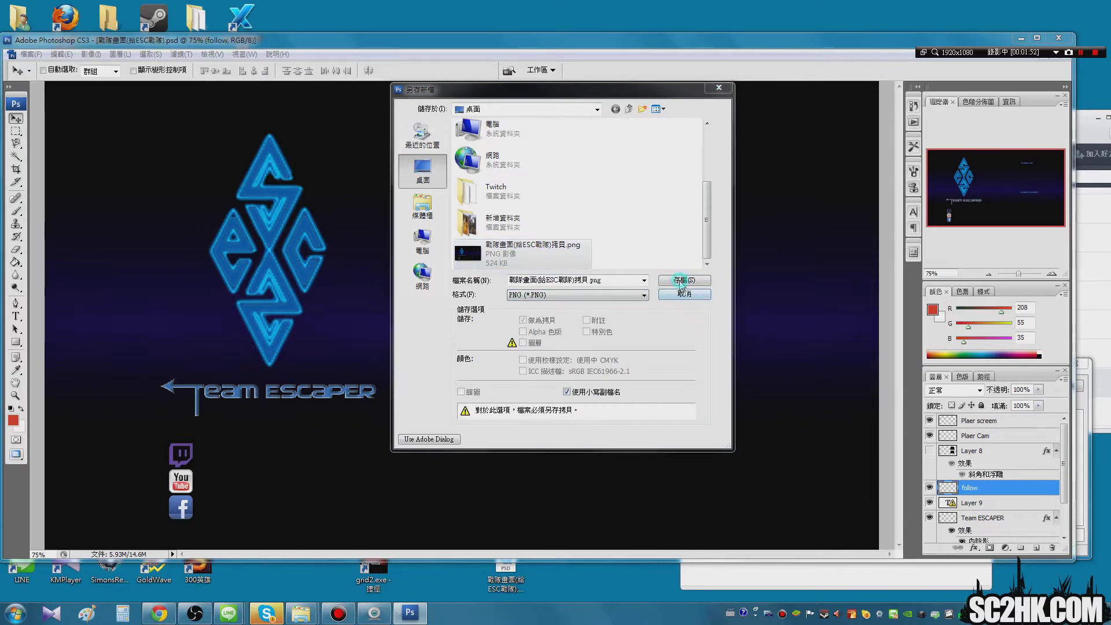
{"action": "left_click", "coordinate": [589, 311]}
{"action": "left_click", "coordinate": [574, 286]}
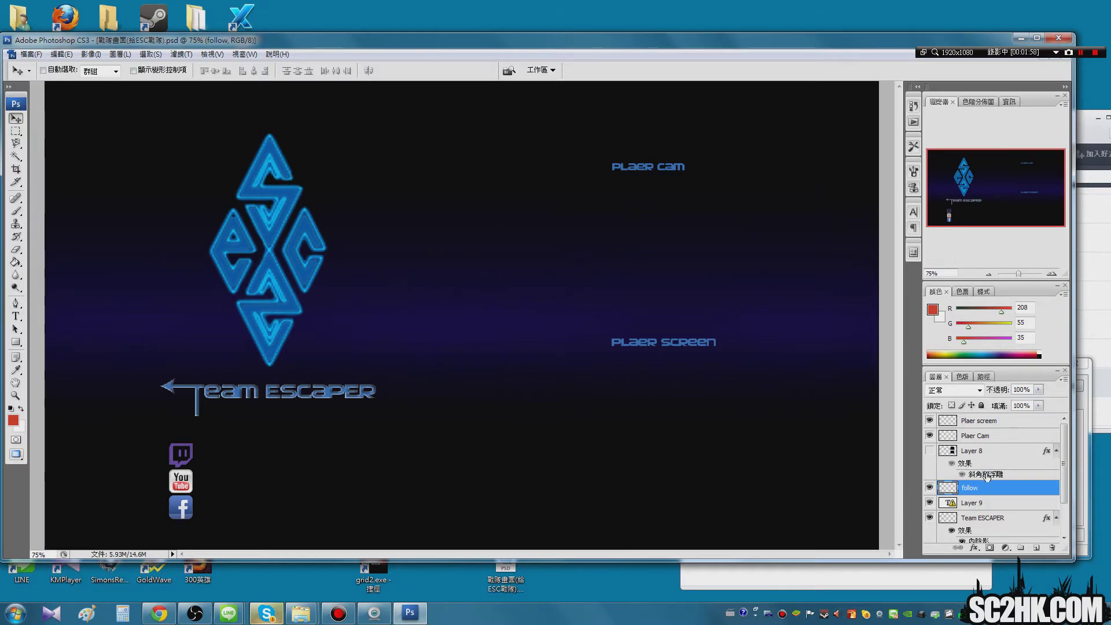
- Make Layer 8 with the camera and screen frames visible again
{"action": "left_click", "coordinate": [930, 451]}
{"action": "left_click", "coordinate": [930, 451]}
{"action": "left_click", "coordinate": [929, 451]}
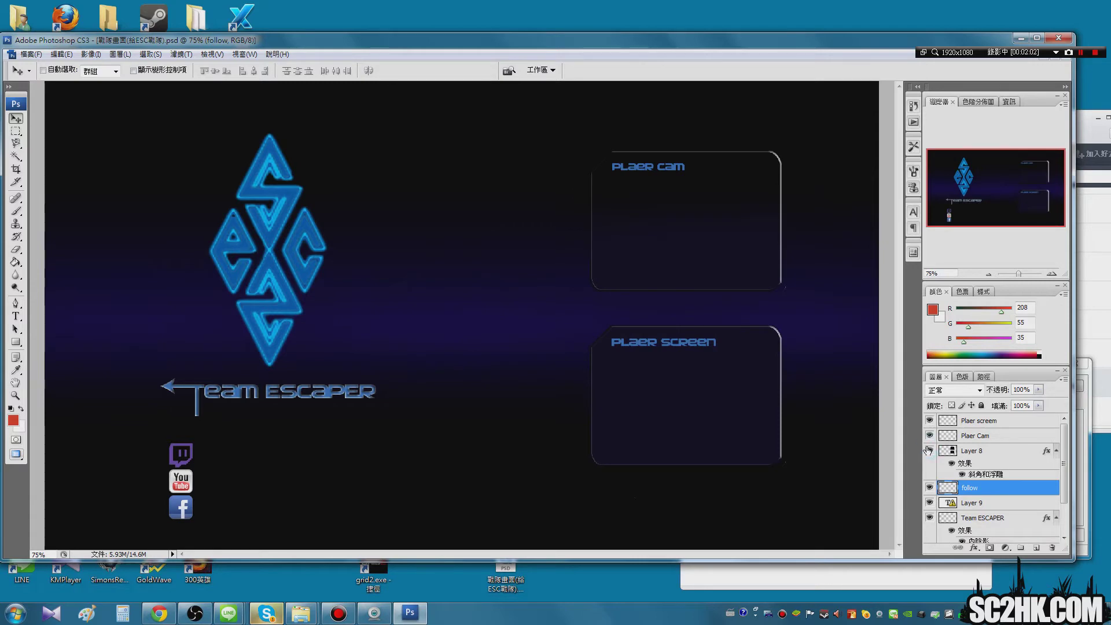
- Toggle Layer 1, Layer 3 and the Team ESCAPER layer off and on to examine what each one contains
{"action": "scroll", "coordinate": [959, 463], "scroll_direction": "down", "scroll_amount": 3}
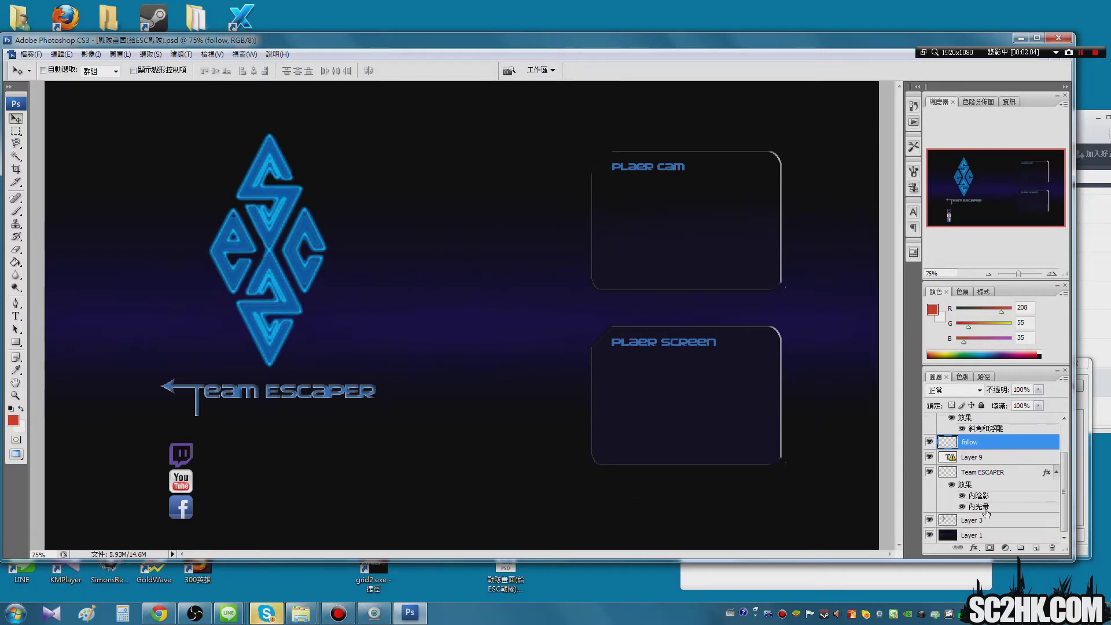
{"action": "left_click", "coordinate": [930, 535]}
{"action": "left_click", "coordinate": [929, 534]}
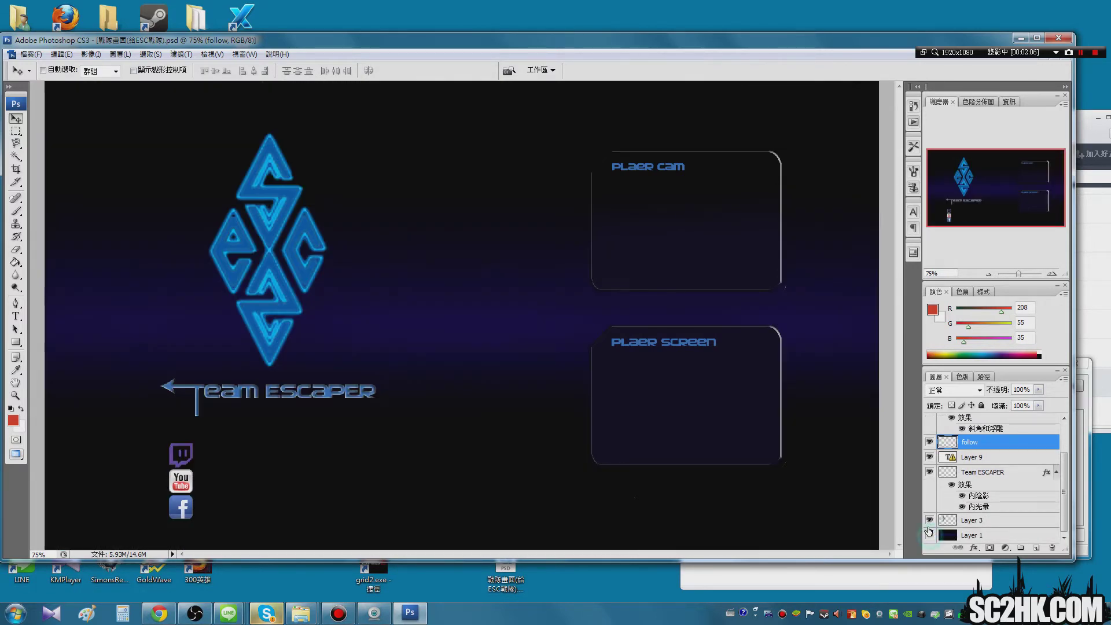
{"action": "left_click", "coordinate": [930, 521]}
{"action": "left_click", "coordinate": [930, 520]}
{"action": "left_click", "coordinate": [930, 474]}
{"action": "left_click", "coordinate": [930, 473]}
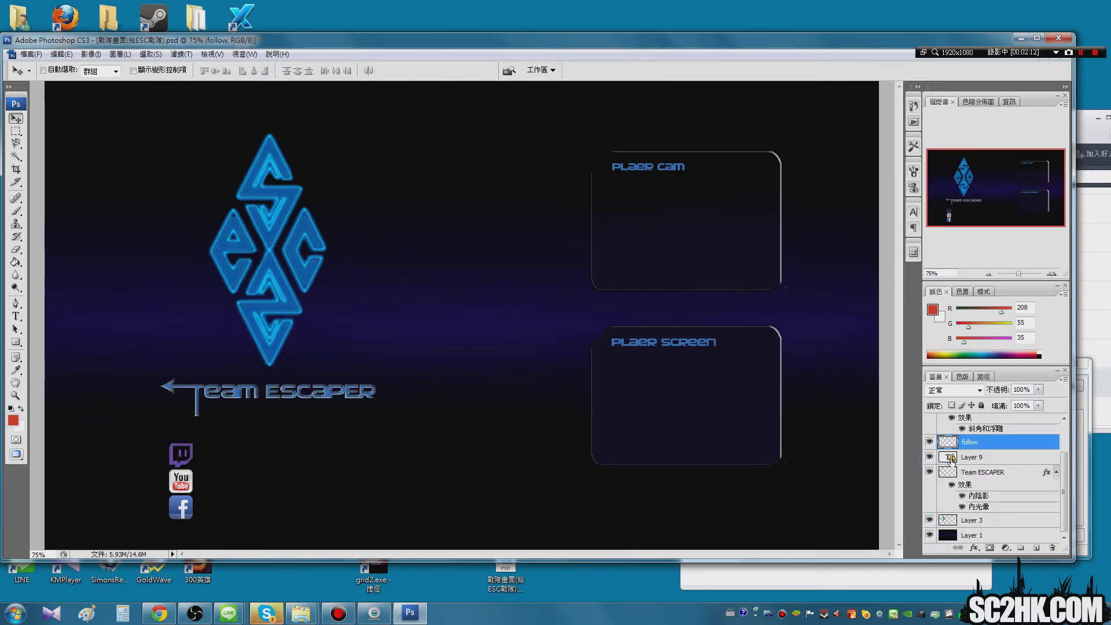
- Hide the Plaer Cam and Plaer screen text layers, keeping the frames of Layer 8 visible
{"action": "left_click", "coordinate": [952, 459]}
{"action": "right_click", "coordinate": [953, 460]}
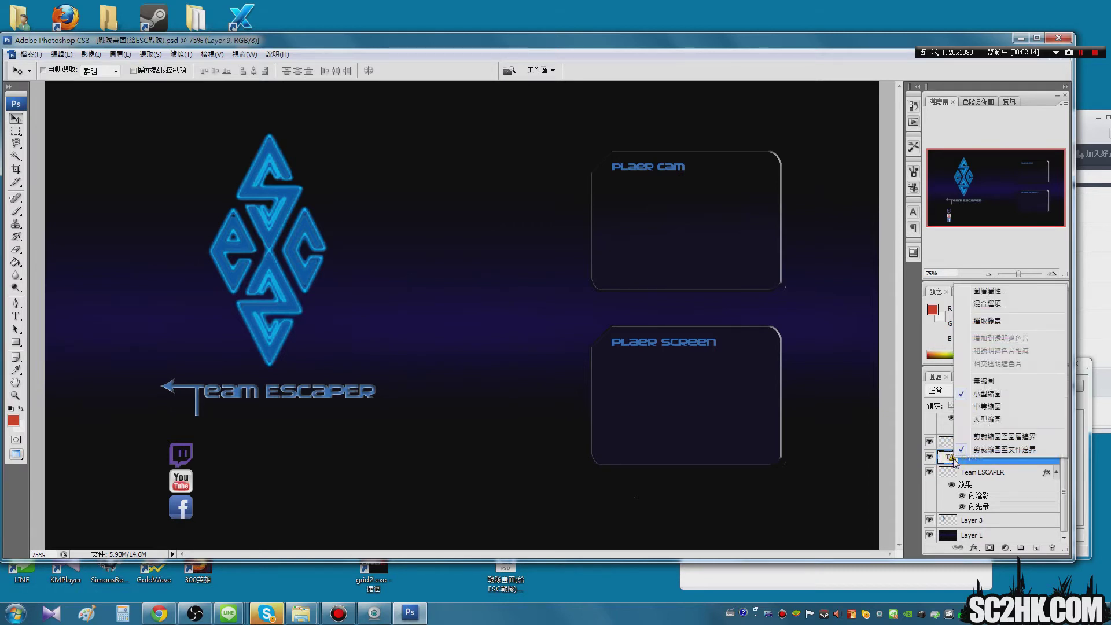
{"action": "left_click", "coordinate": [1067, 511]}
{"action": "scroll", "coordinate": [1063, 474], "scroll_direction": "up", "scroll_amount": 5}
{"action": "left_click", "coordinate": [930, 436]}
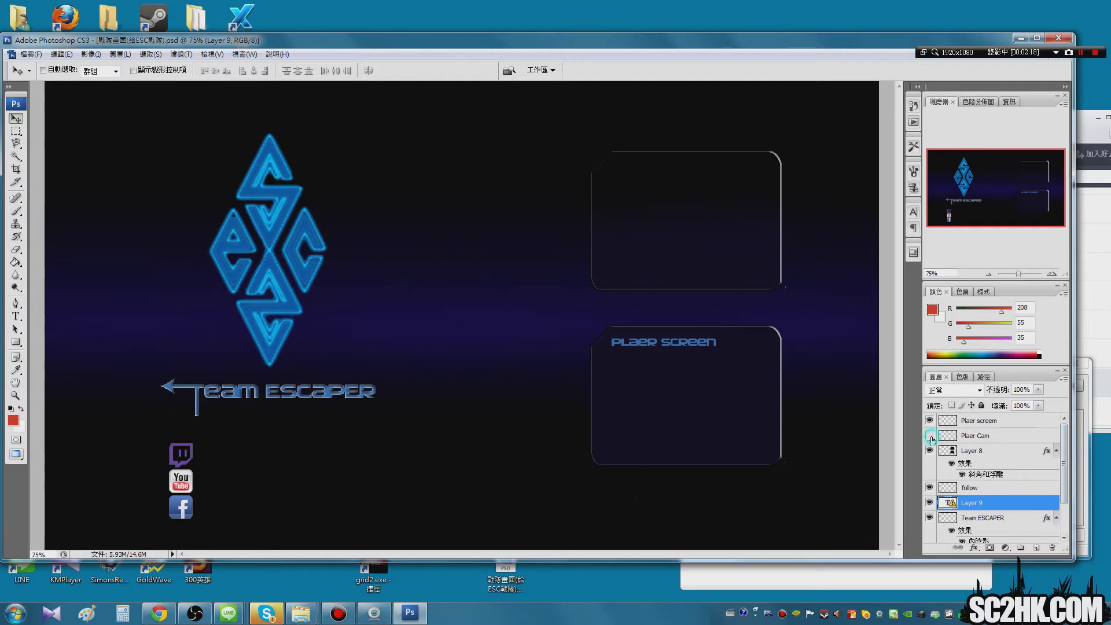
{"action": "left_click", "coordinate": [930, 436]}
{"action": "left_click", "coordinate": [930, 435]}
{"action": "left_click", "coordinate": [930, 421]}
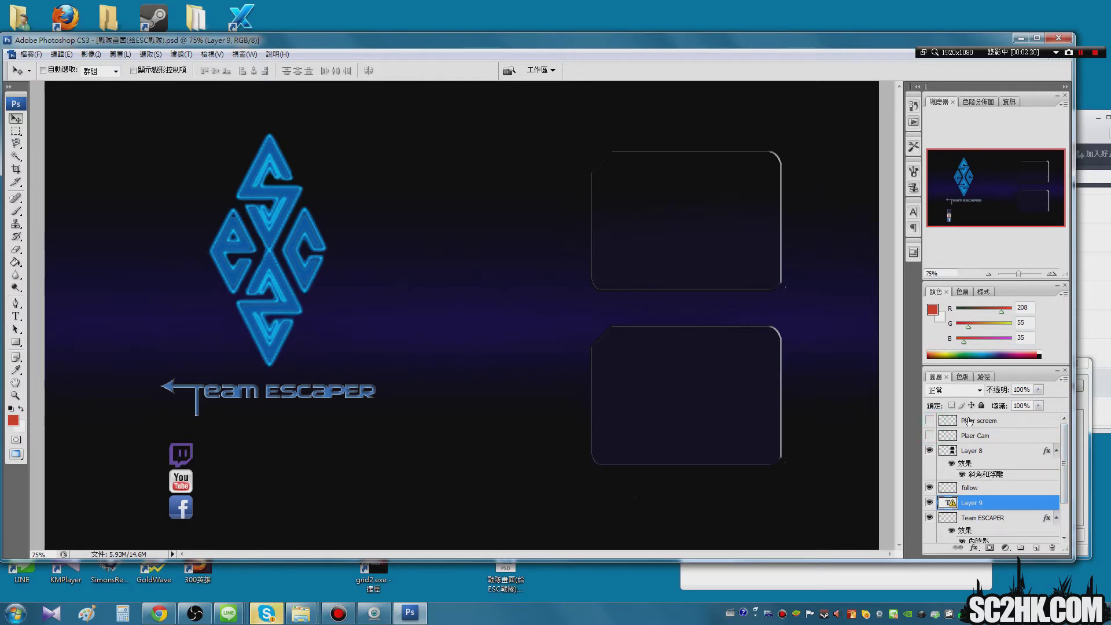
- Save the layout without the text labels as a non-interlaced PNG on the desktop, overwriting 戰隊畫面(給ESC戰隊)拷貝.png
{"action": "left_click", "coordinate": [32, 54]}
{"action": "left_click", "coordinate": [102, 206]}
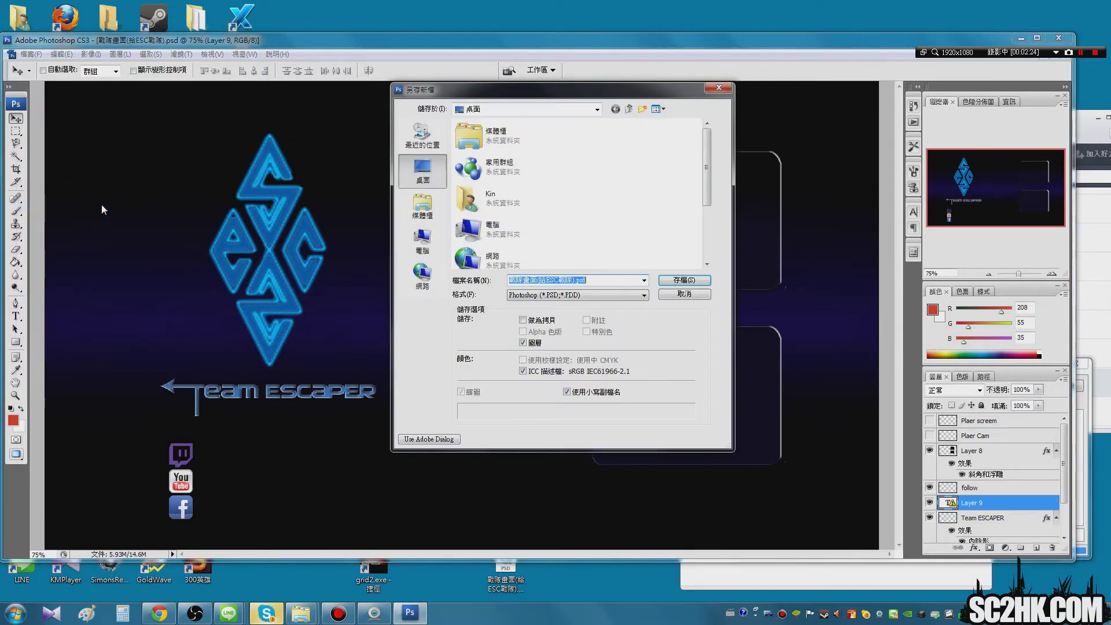
{"action": "left_click_drag", "start_coordinate": [706, 188], "coordinate": [711, 253]}
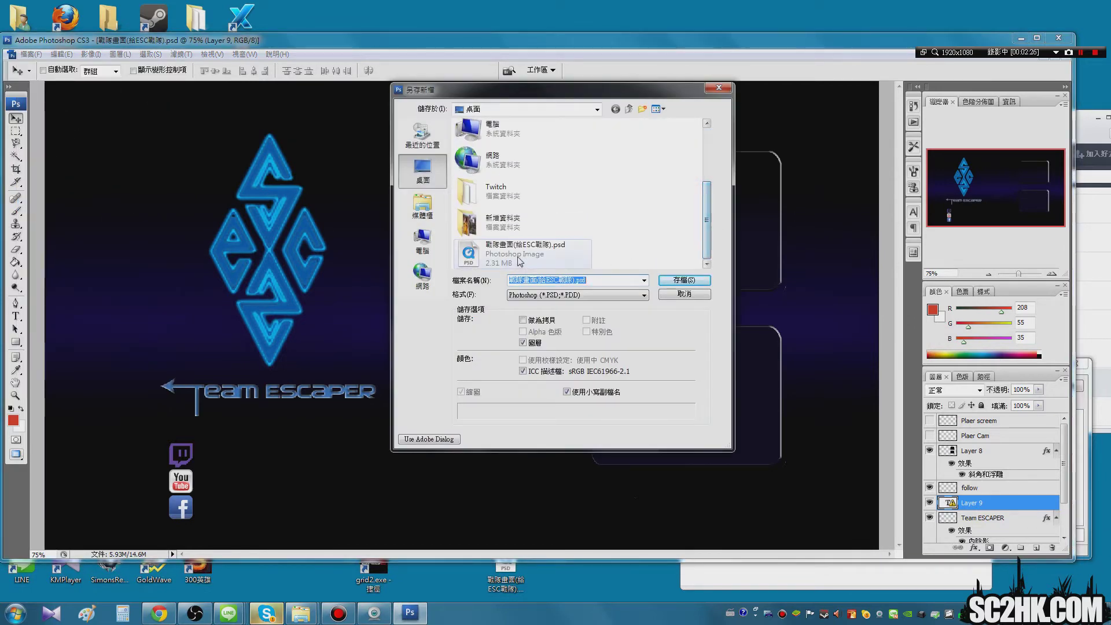
{"action": "left_click", "coordinate": [544, 295]}
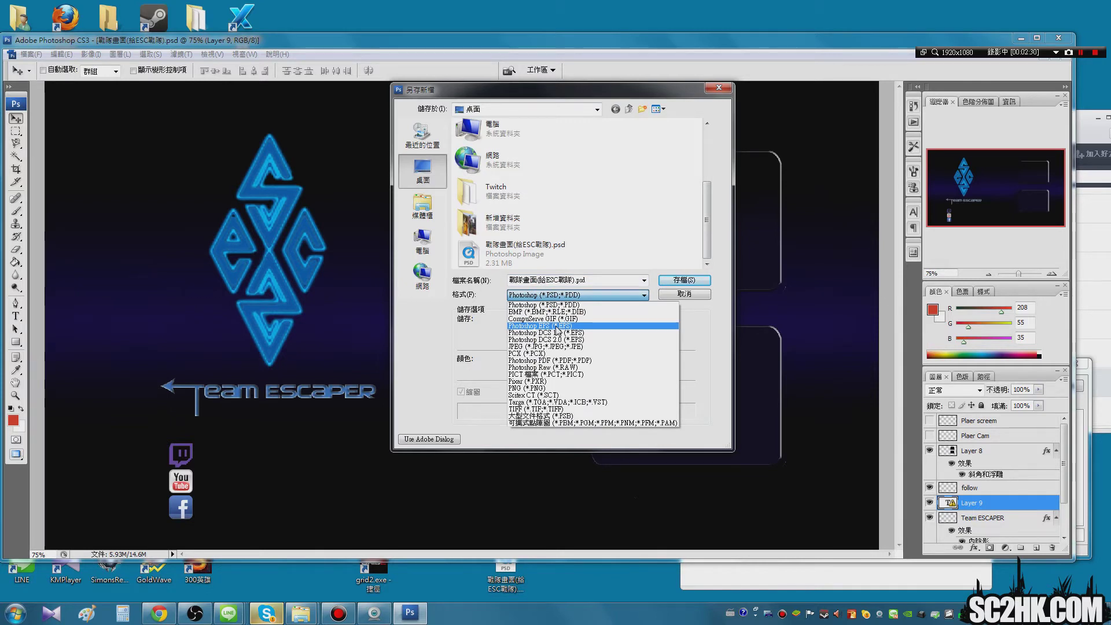
{"action": "left_click", "coordinate": [582, 396]}
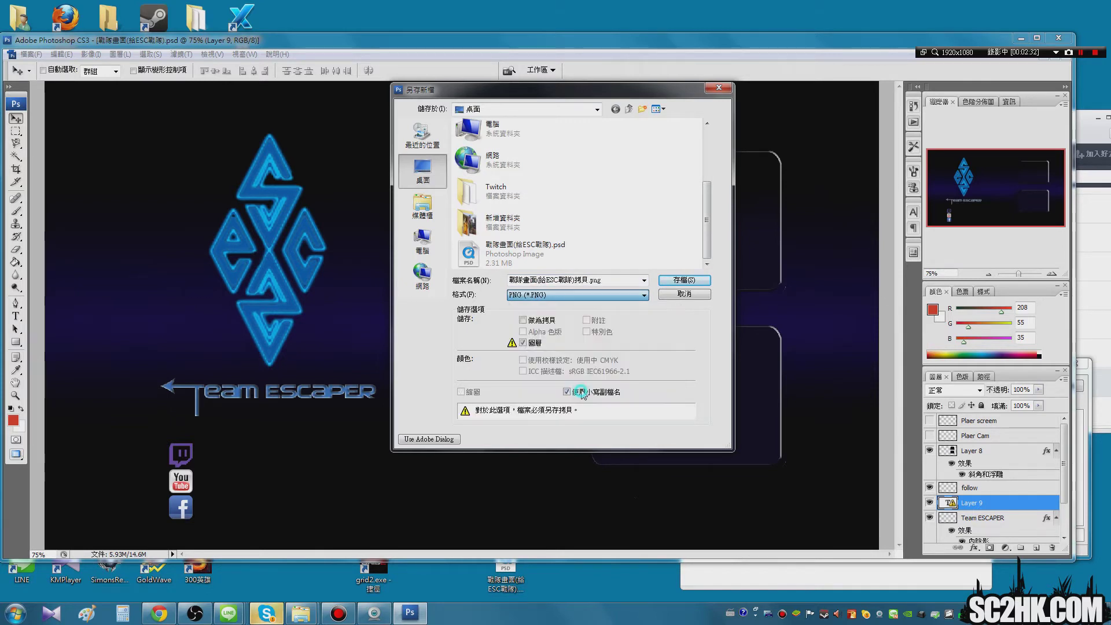
{"action": "left_click", "coordinate": [685, 280]}
{"action": "left_click", "coordinate": [587, 311]}
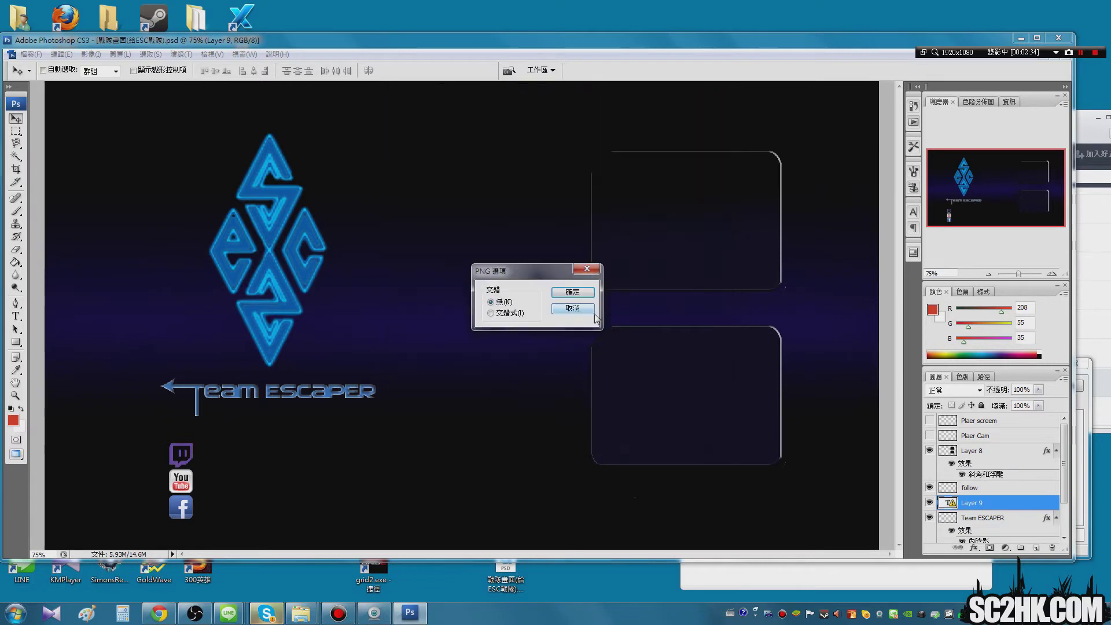
{"action": "left_click", "coordinate": [570, 286]}
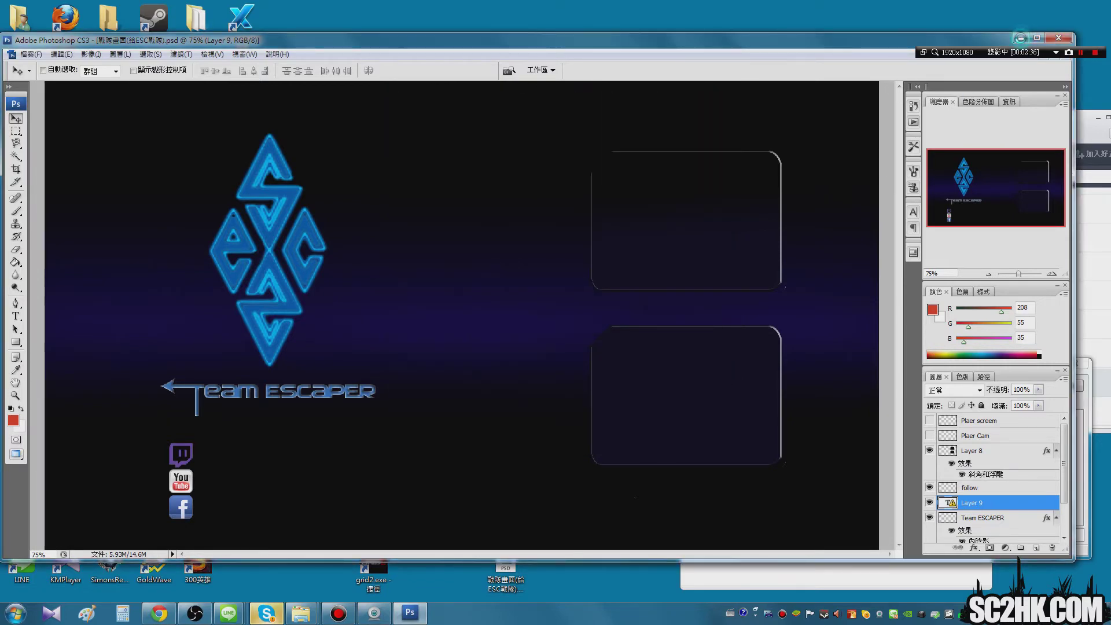
- Open the OBS installation's plugins folder through the desktop shortcut's properties and locate SC2SceneSwitcher.dll
{"action": "left_click", "coordinate": [1020, 38]}
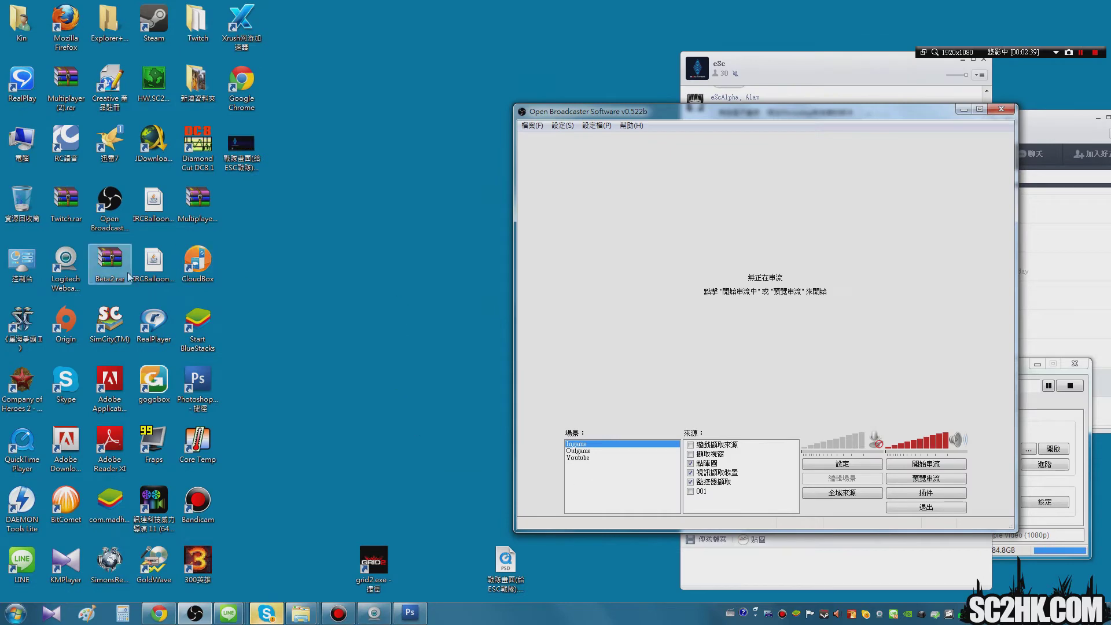
{"action": "right_click", "coordinate": [105, 216]}
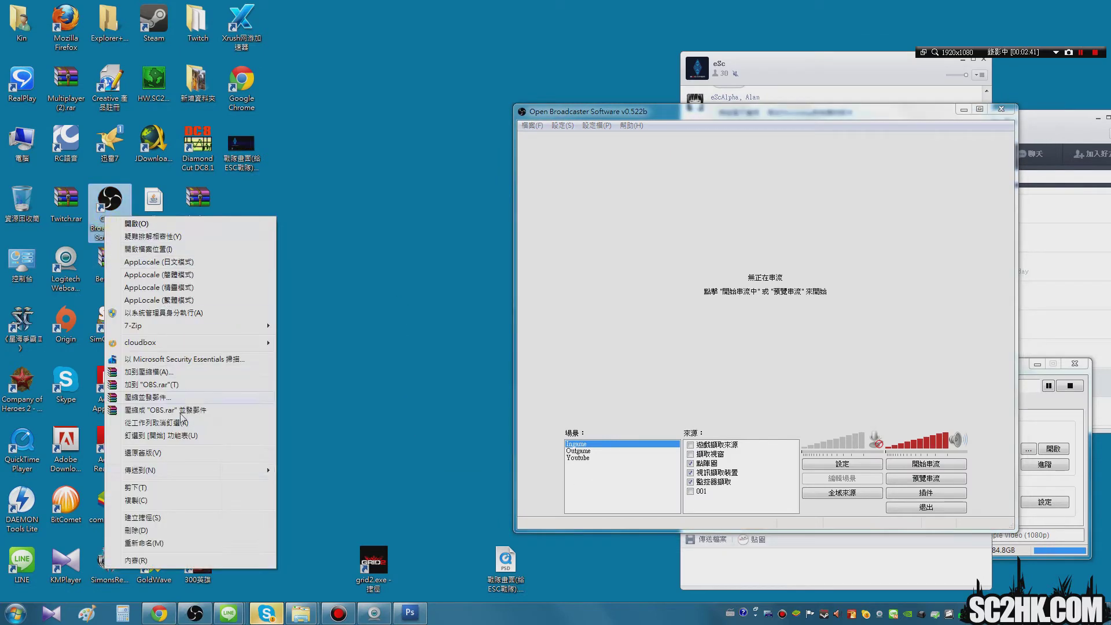
{"action": "left_click", "coordinate": [159, 562]}
{"action": "left_click", "coordinate": [294, 404]}
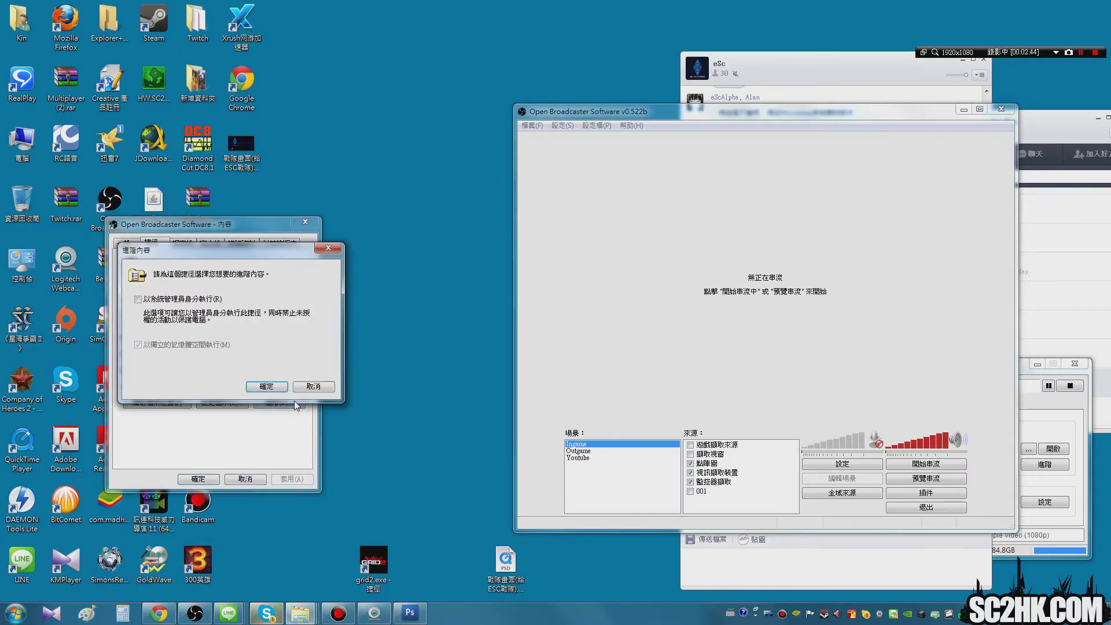
{"action": "left_click", "coordinate": [313, 386]}
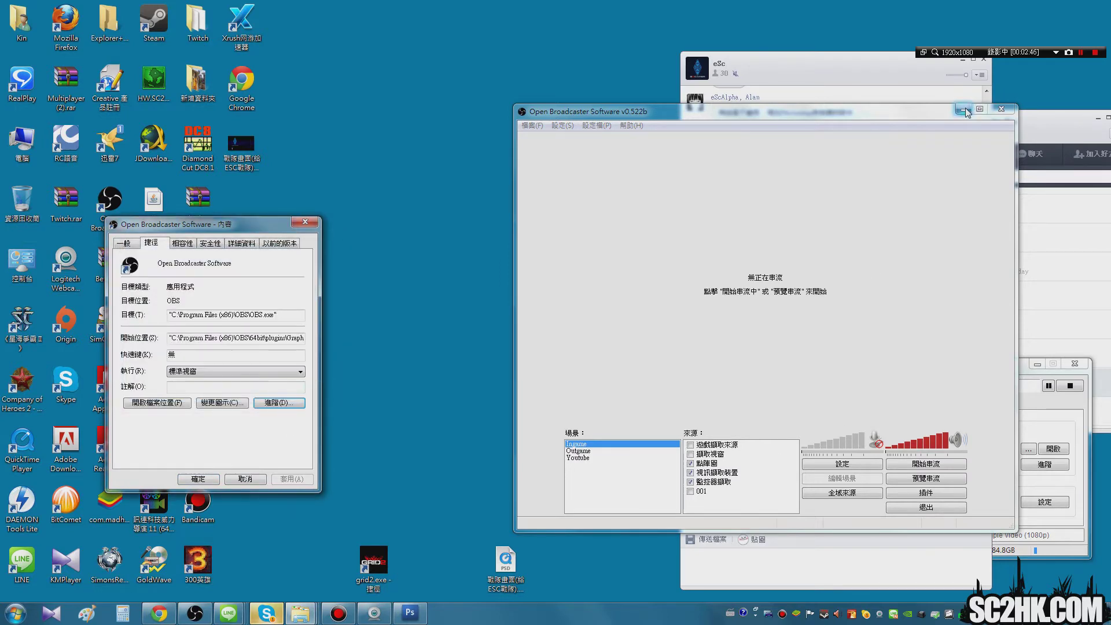
{"action": "left_click", "coordinate": [964, 109]}
{"action": "left_click", "coordinate": [157, 402]}
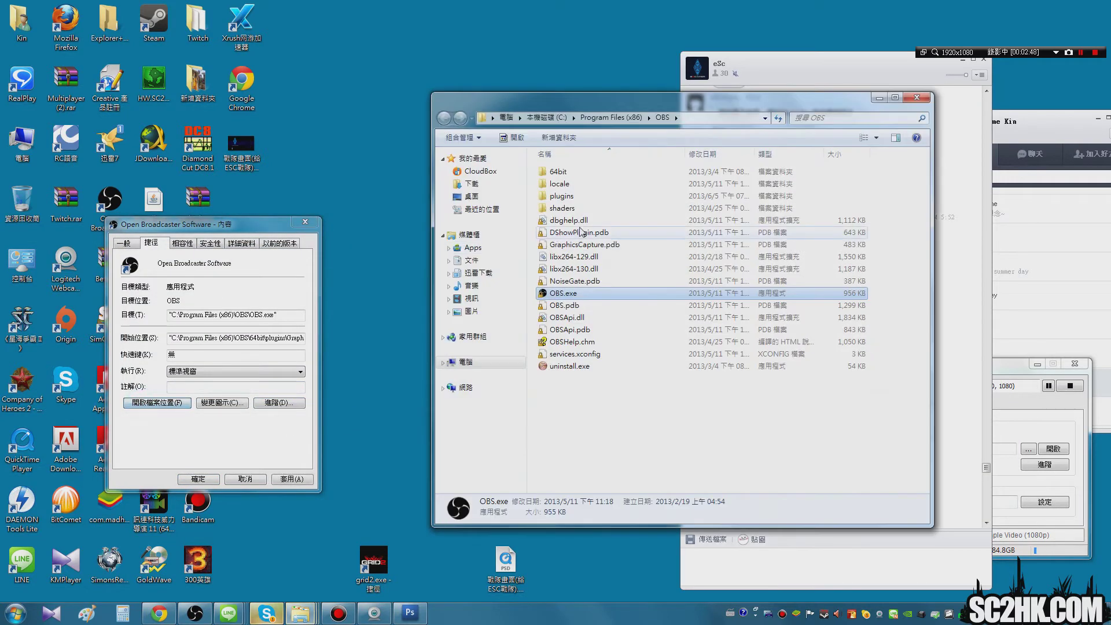
{"action": "double_click", "coordinate": [561, 196]}
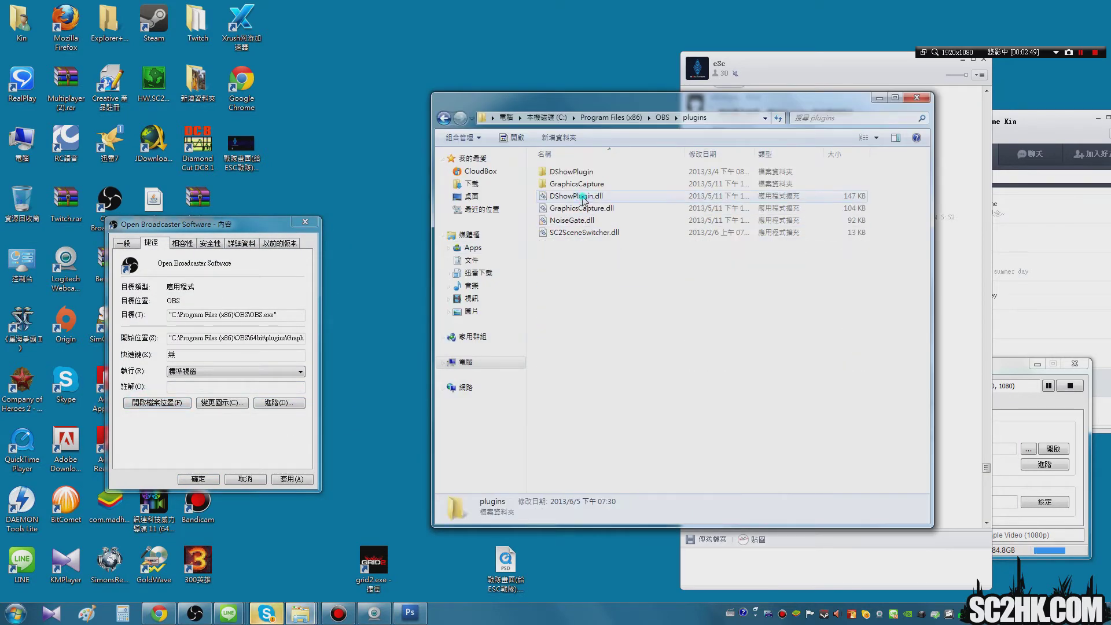
{"action": "left_click", "coordinate": [603, 238]}
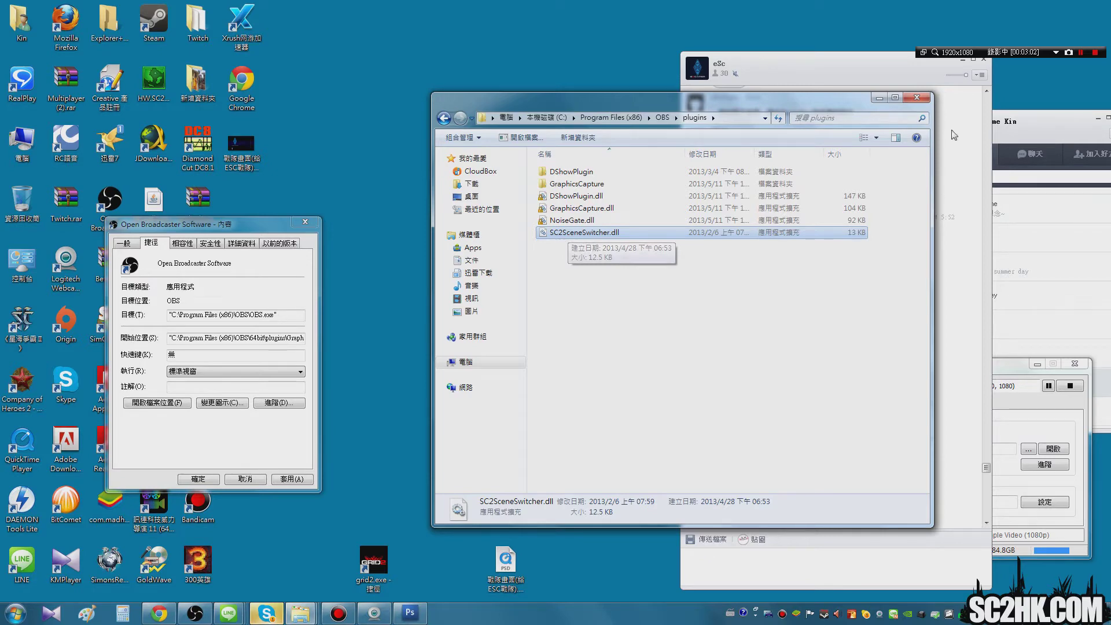
- Switch to Open Broadcaster Software and view the StarCraft 2 Scene Switcher entry among its plugins
{"action": "left_click", "coordinate": [195, 613]}
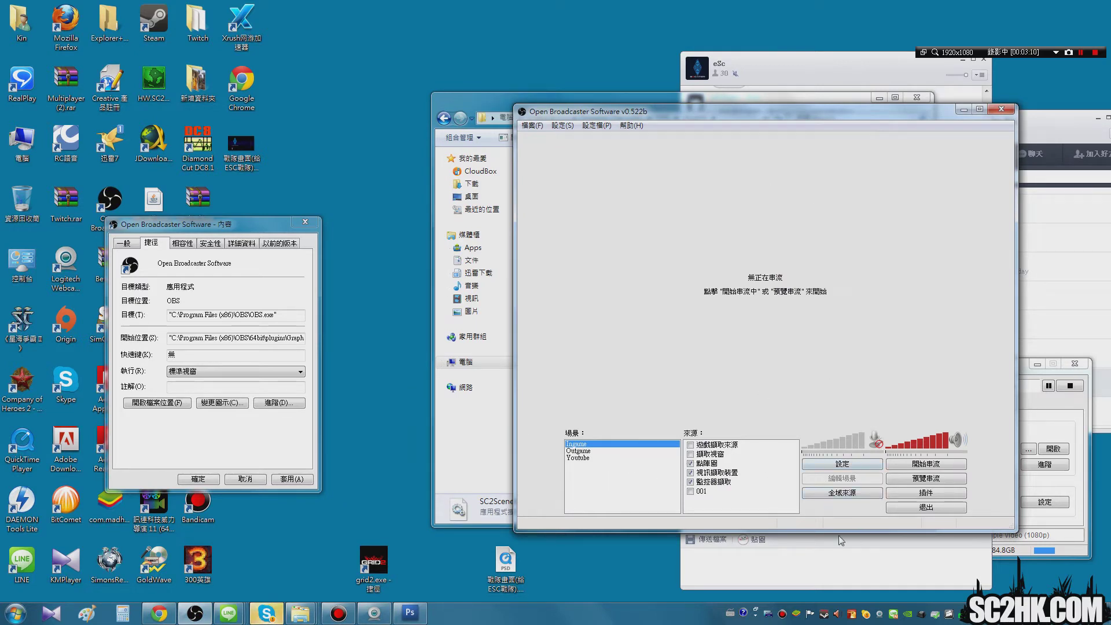
{"action": "left_click", "coordinate": [861, 464]}
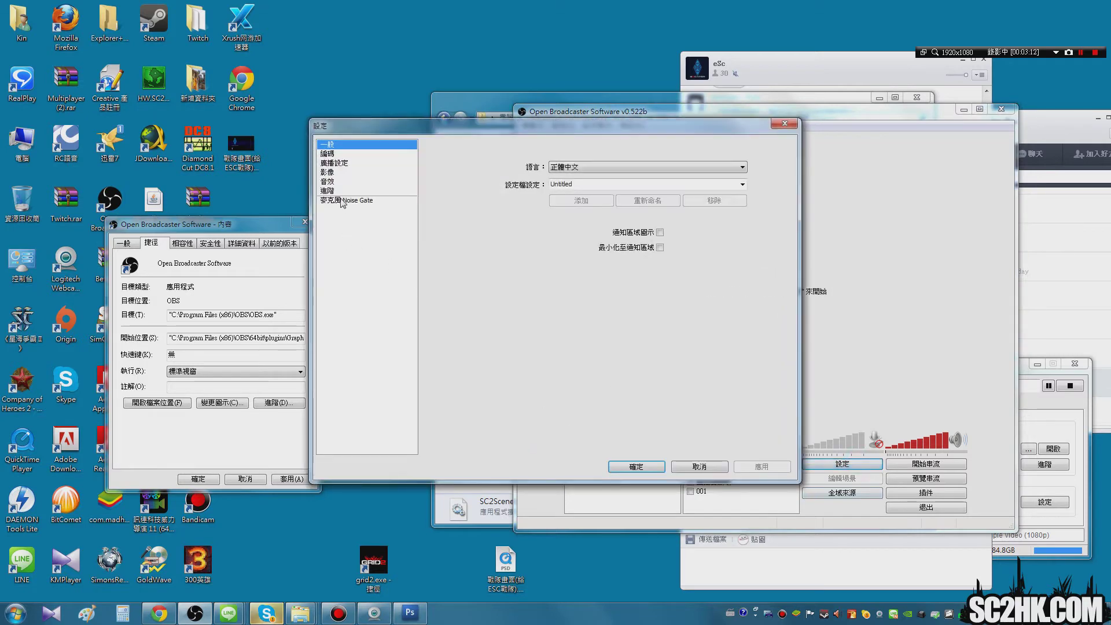
{"action": "left_click", "coordinate": [699, 467]}
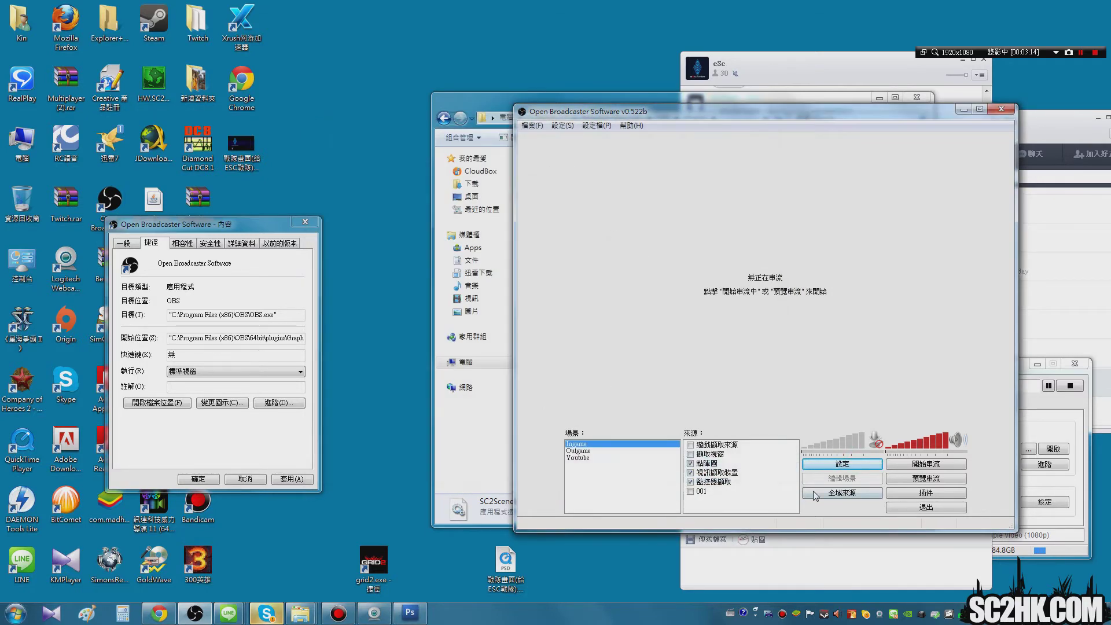
{"action": "left_click", "coordinate": [925, 494]}
{"action": "left_click", "coordinate": [416, 246]}
{"action": "left_click", "coordinate": [414, 231]}
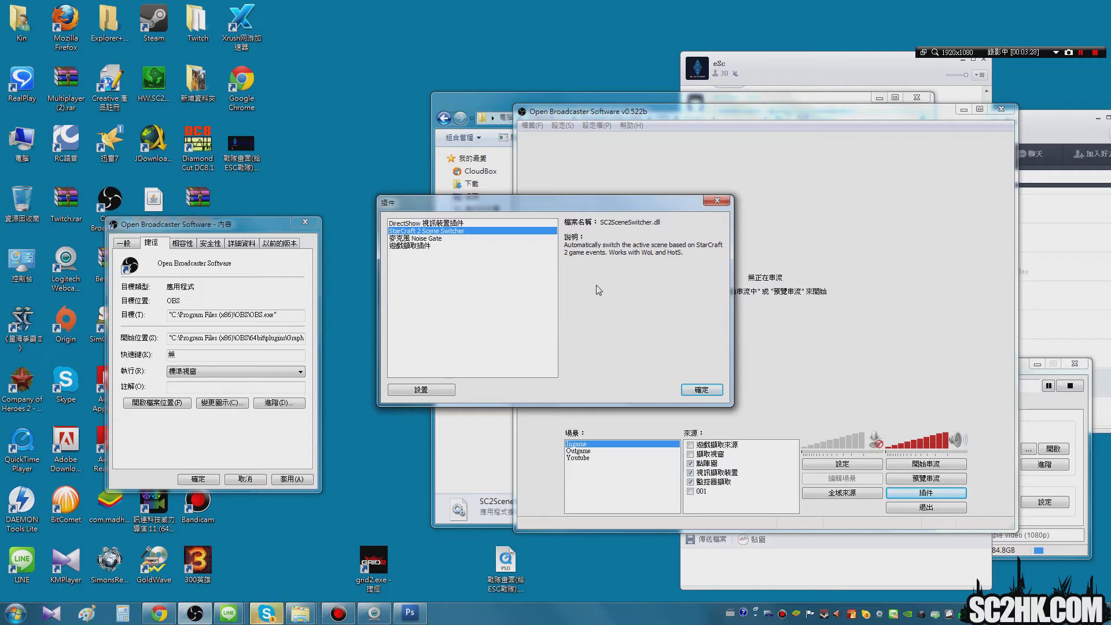
- Examine the in-game and out-of-game scene names in the StarCraft 2 Scene Switcher's settings, then close the plugin windows
{"action": "left_click", "coordinate": [420, 391]}
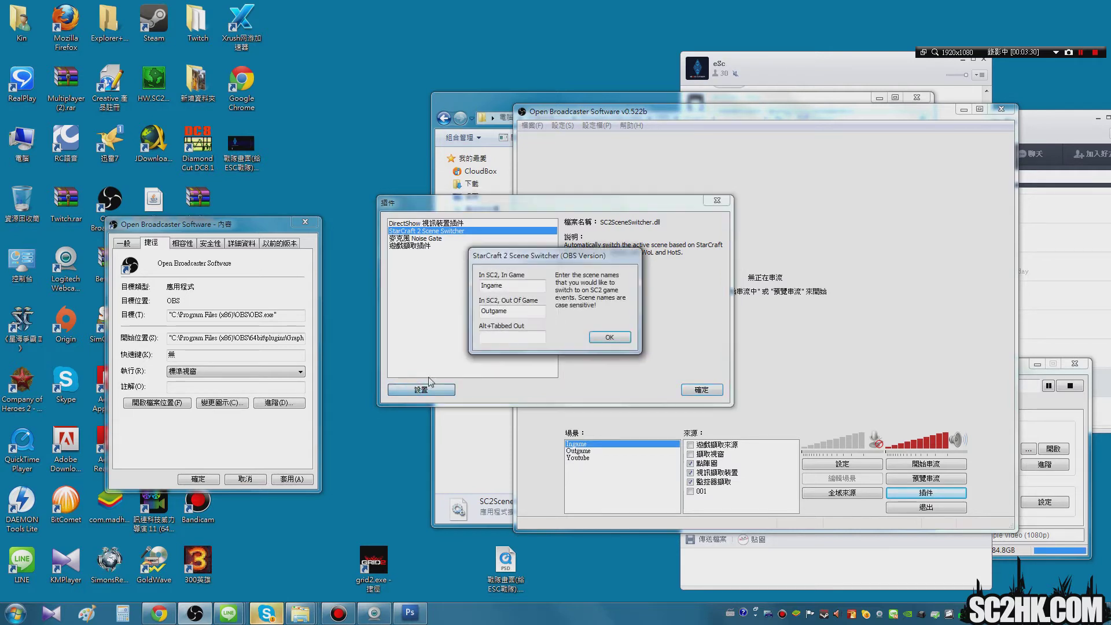
{"action": "left_click_drag", "start_coordinate": [576, 264], "coordinate": [561, 377]}
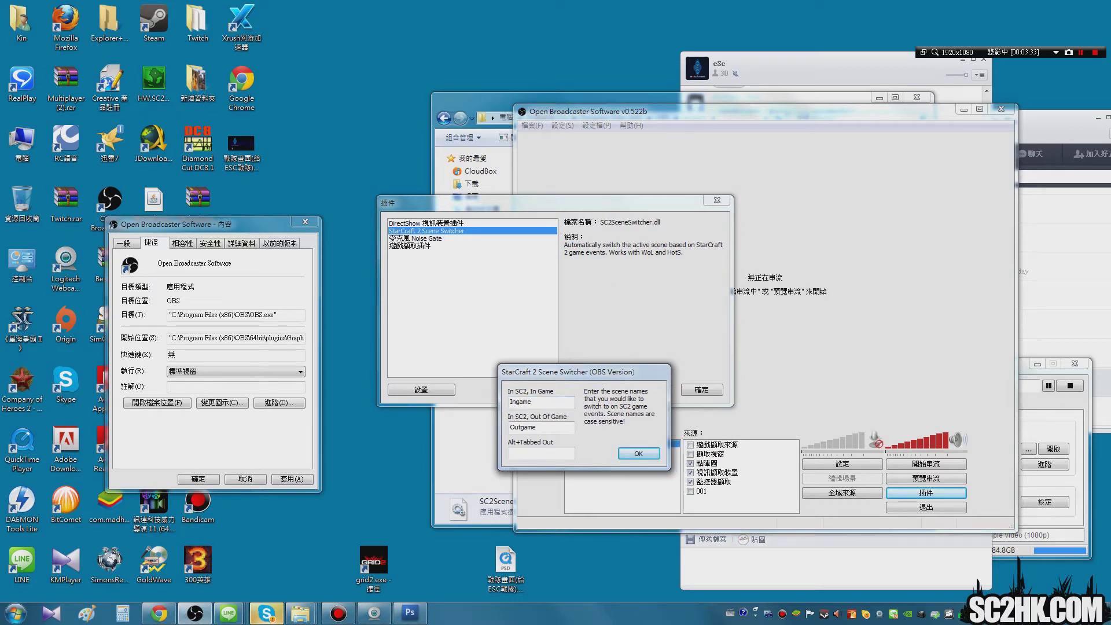
{"action": "double_click", "coordinate": [543, 401]}
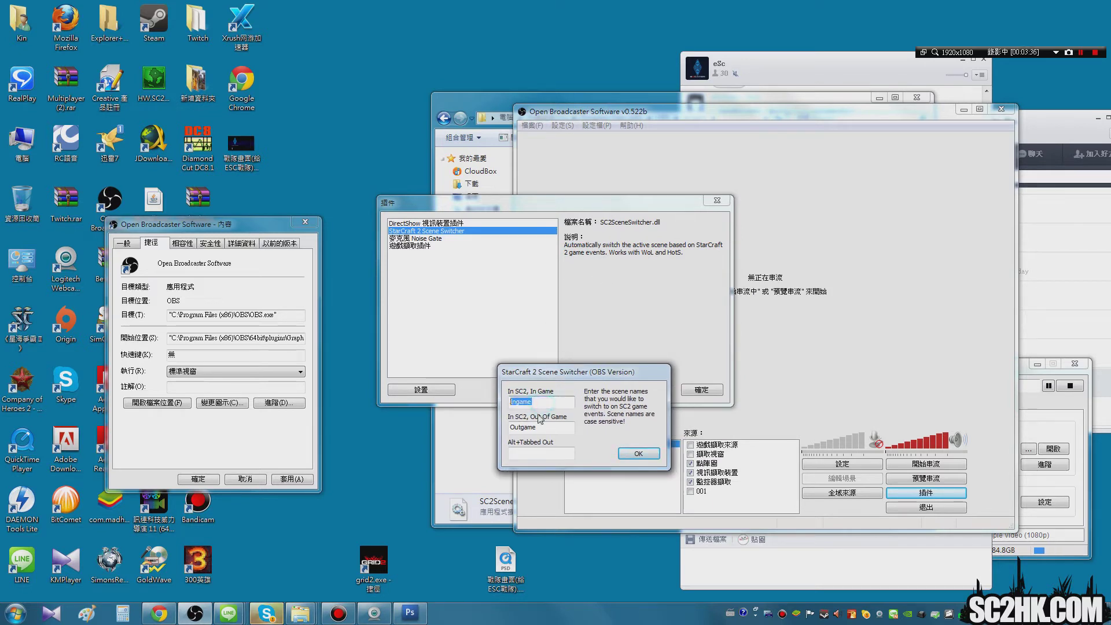
{"action": "double_click", "coordinate": [550, 428]}
{"action": "double_click", "coordinate": [542, 402]}
{"action": "double_click", "coordinate": [517, 427]}
{"action": "left_click", "coordinate": [636, 454]}
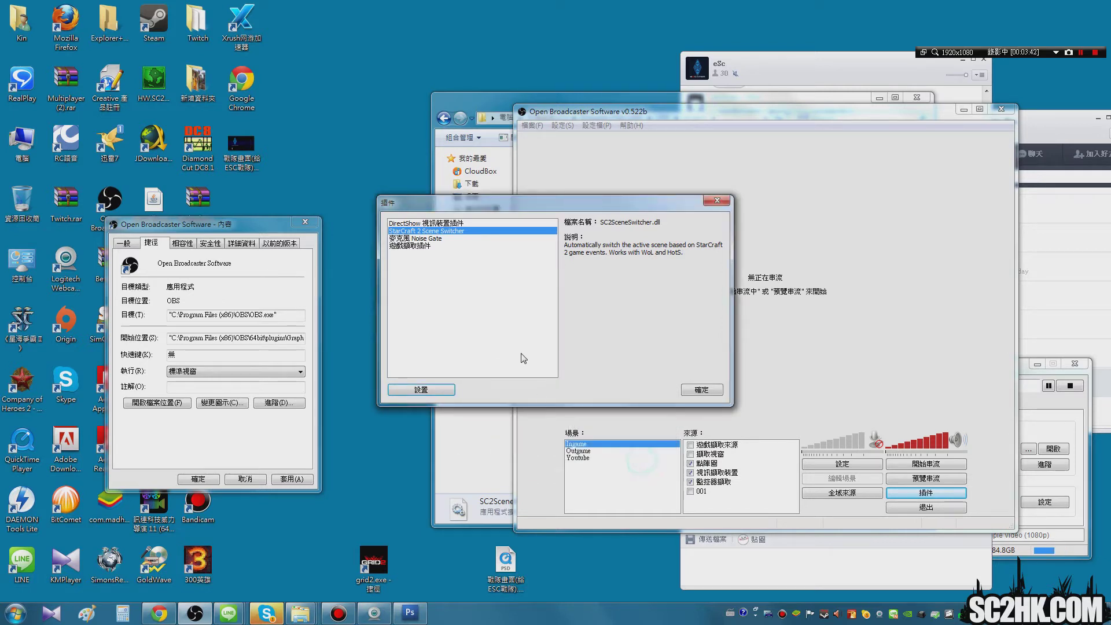
{"action": "left_click", "coordinate": [448, 391]}
{"action": "left_click", "coordinate": [619, 346]}
{"action": "left_click", "coordinate": [701, 389]}
- Add a scene named In_game to the scene list
{"action": "right_click", "coordinate": [590, 483]}
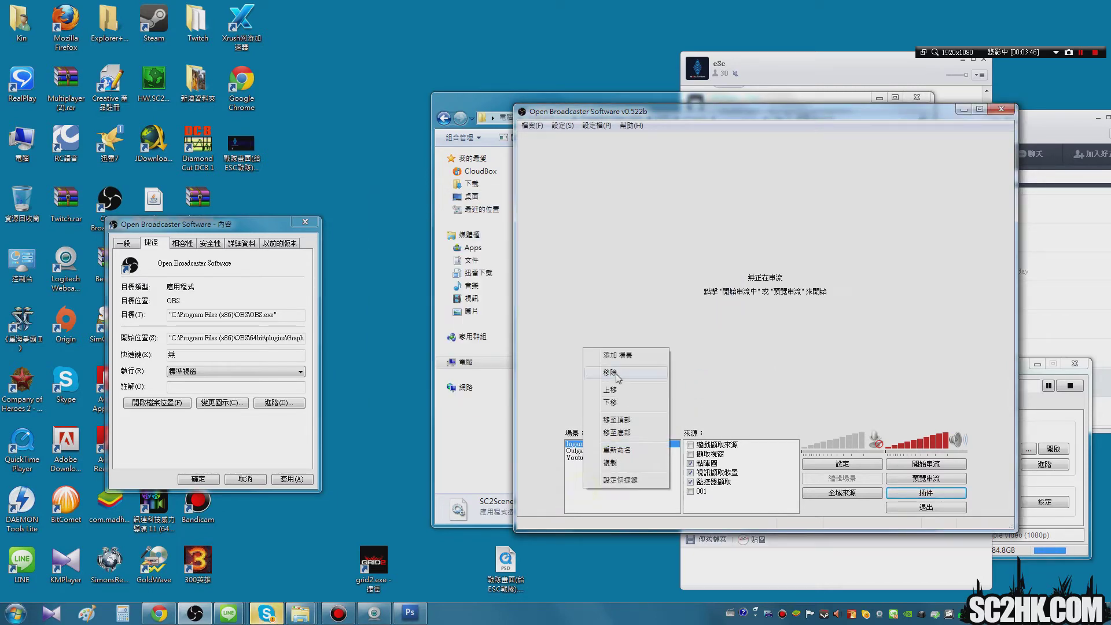
{"action": "right_click", "coordinate": [578, 497]}
{"action": "right_click", "coordinate": [599, 506]}
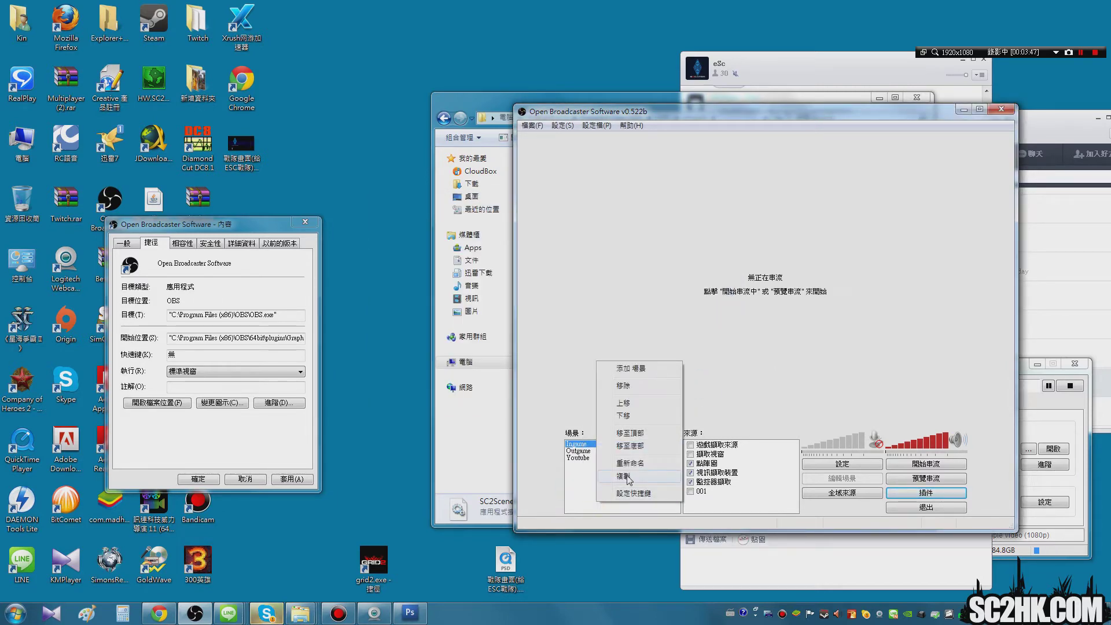
{"action": "left_click", "coordinate": [640, 370]}
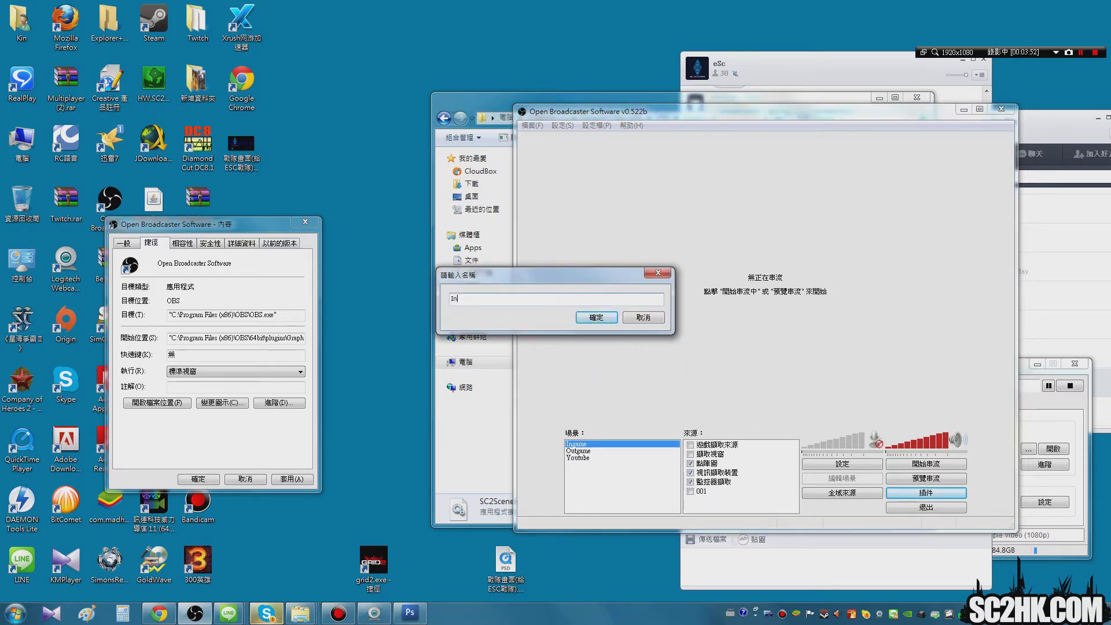
{"action": "type", "text": "In_game"}
{"action": "key", "text": "Return"}
- Add a scene named Out_game to the scene list
{"action": "right_click", "coordinate": [634, 499]}
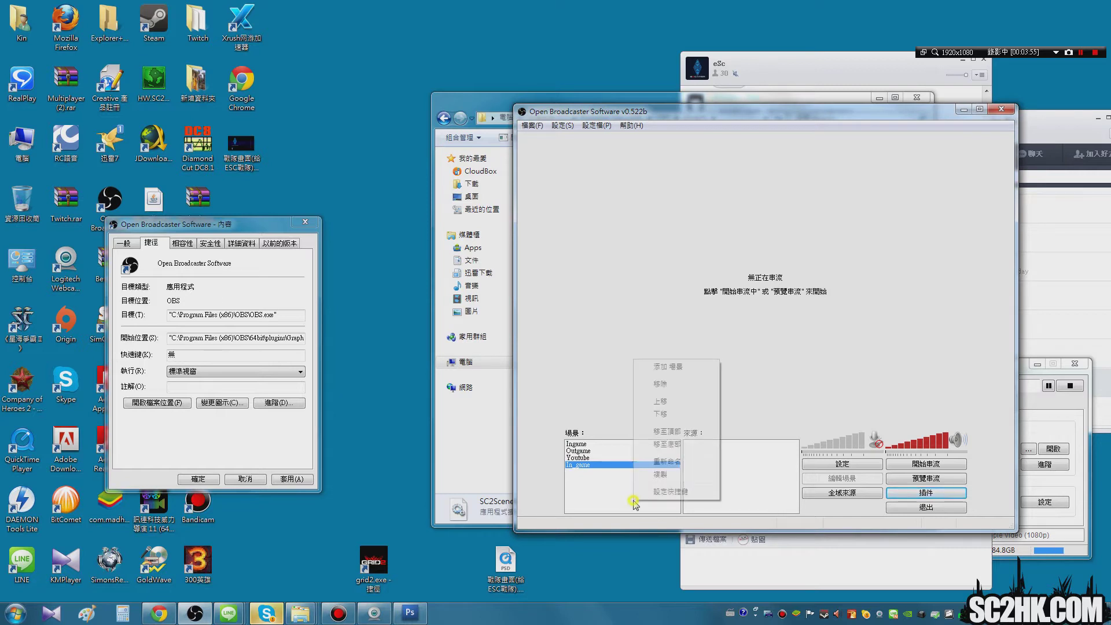
{"action": "left_click", "coordinate": [668, 369]}
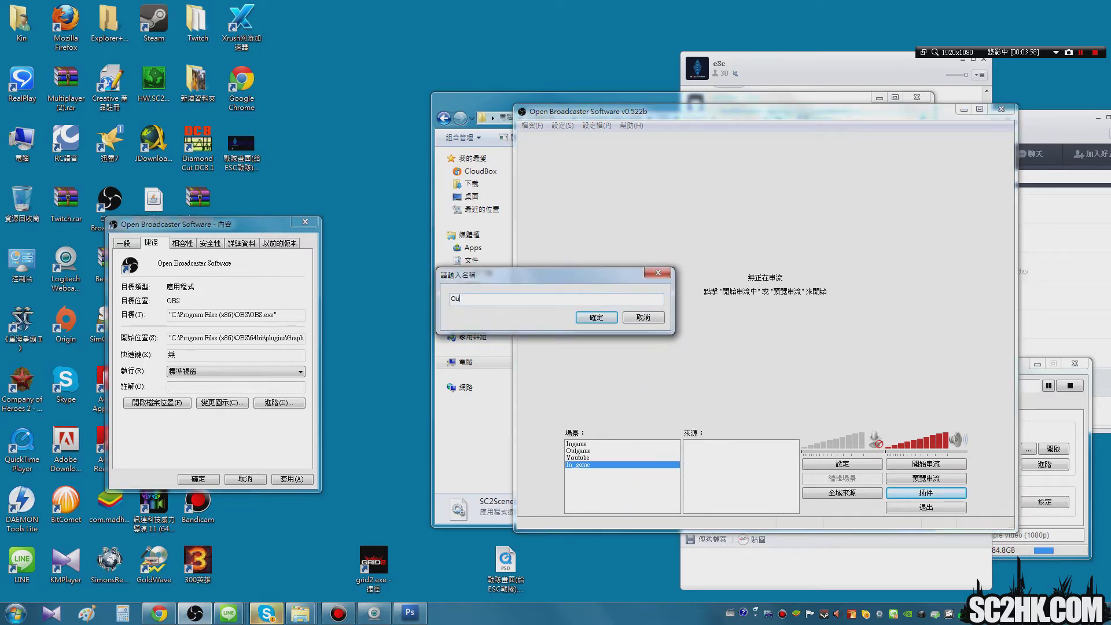
{"action": "type", "text": "Out_game"}
{"action": "key", "text": "Return"}
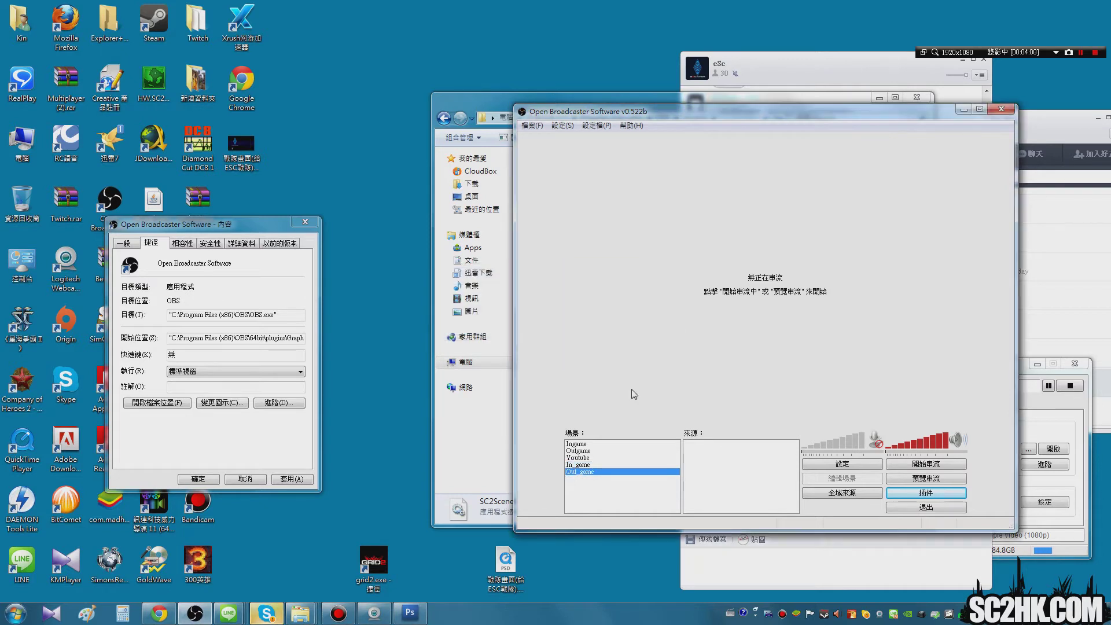
- Add a scene named destop to the scene list
{"action": "right_click", "coordinate": [591, 500]}
{"action": "left_click", "coordinate": [637, 364]}
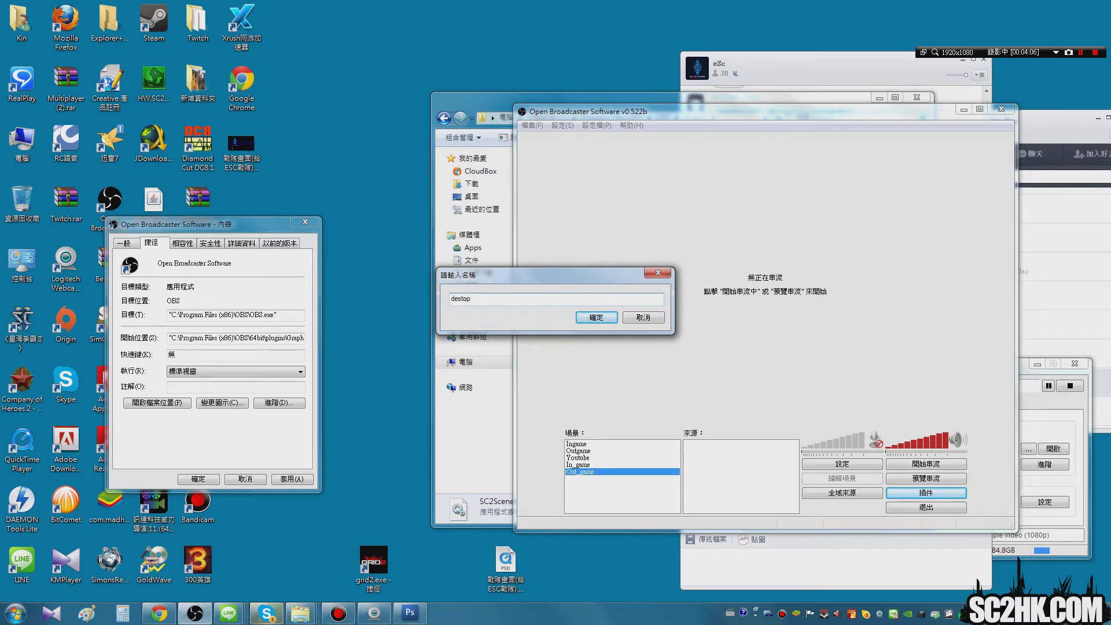
{"action": "left_click", "coordinate": [602, 315]}
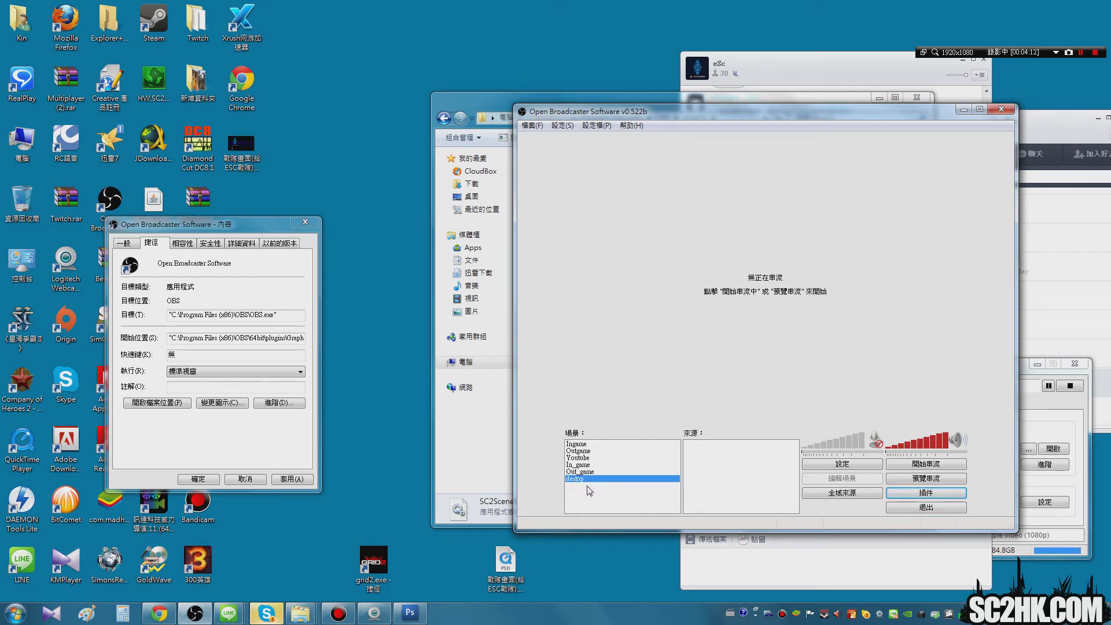
- Select the In_game scene and look up the StarCraft 2 Scene Switcher in the plugin list again
{"action": "left_click", "coordinate": [591, 482]}
{"action": "left_click", "coordinate": [587, 465]}
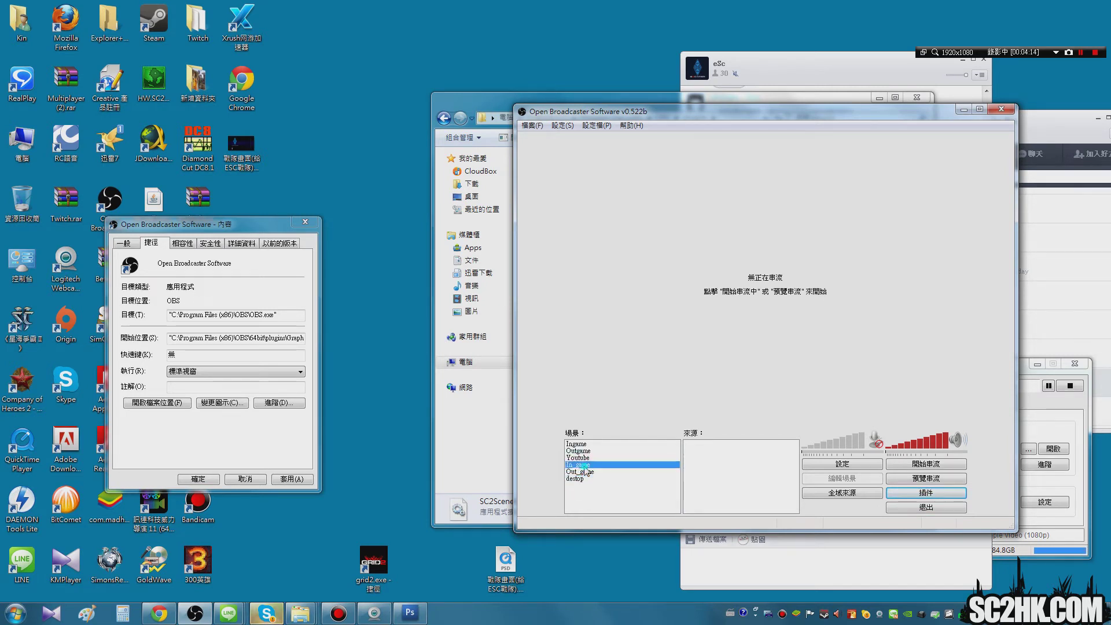
{"action": "left_click", "coordinate": [928, 495]}
{"action": "left_click", "coordinate": [411, 245]}
{"action": "left_click", "coordinate": [414, 232]}
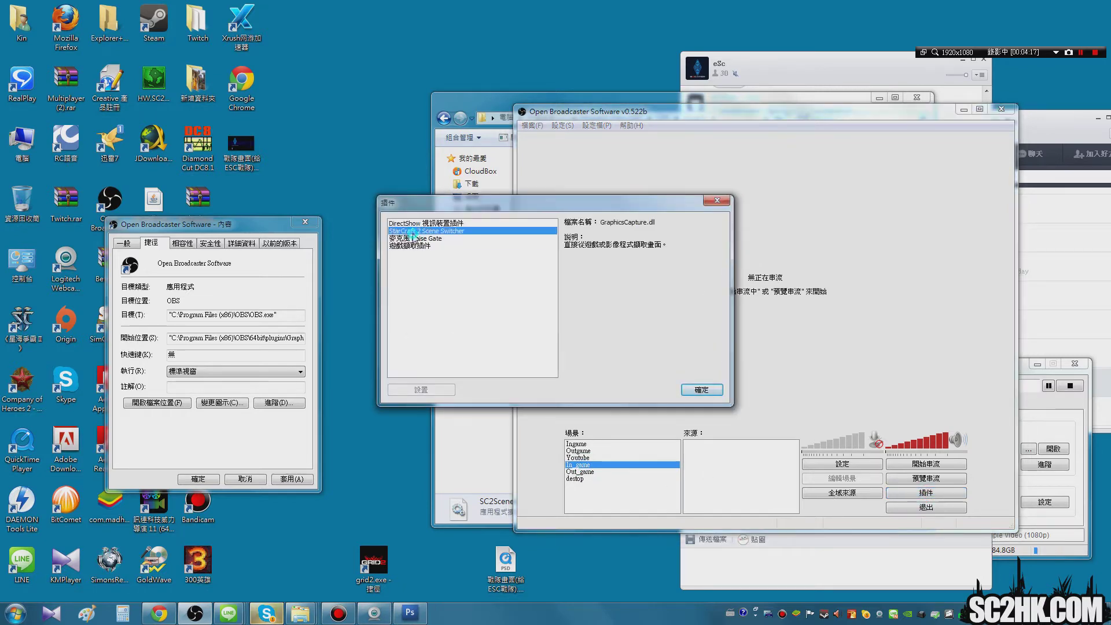
{"action": "left_click", "coordinate": [702, 389]}
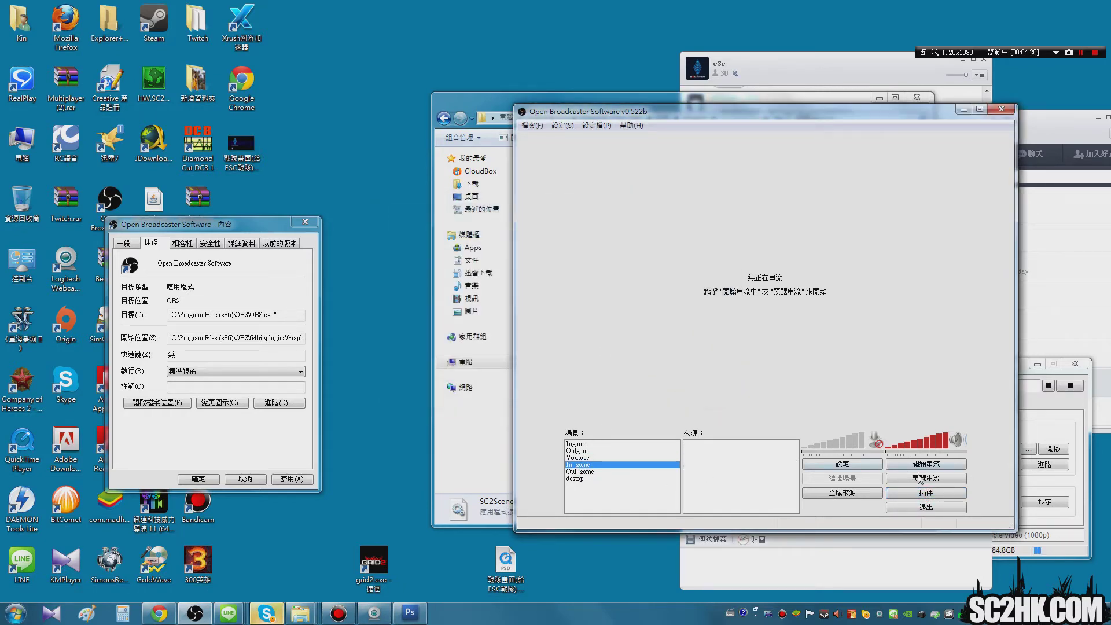
- Configure the StarCraft 2 Scene Switcher with In_game for in game, Out_game for out of game and destop for alt-tabbed out
{"action": "left_click", "coordinate": [928, 493]}
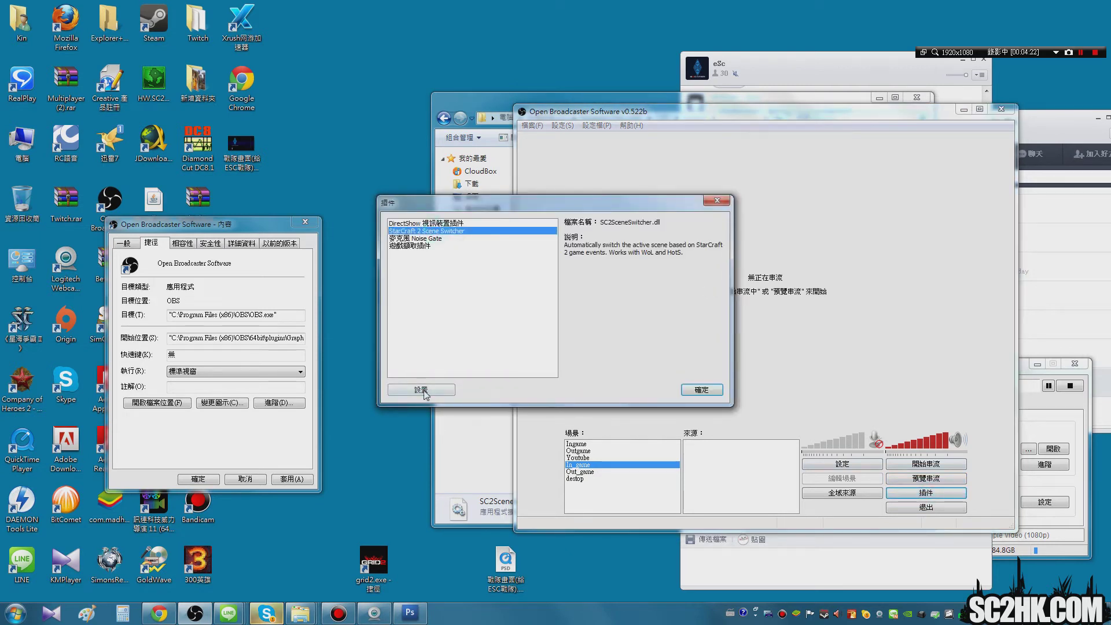
{"action": "left_click", "coordinate": [426, 390]}
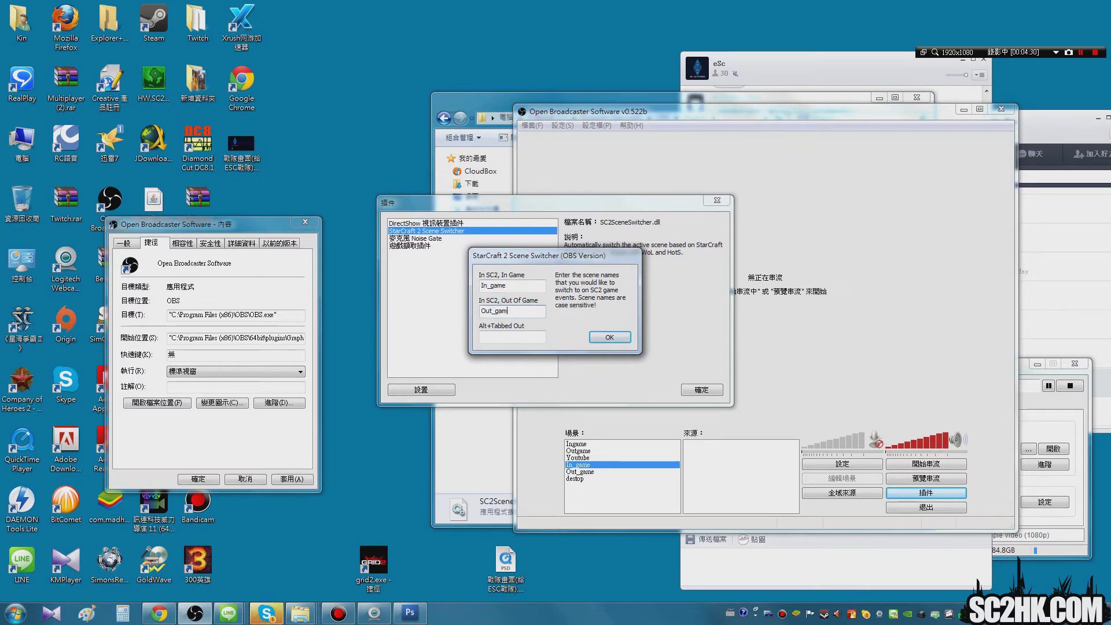
{"action": "left_click", "coordinate": [496, 337]}
{"action": "left_click", "coordinate": [600, 340]}
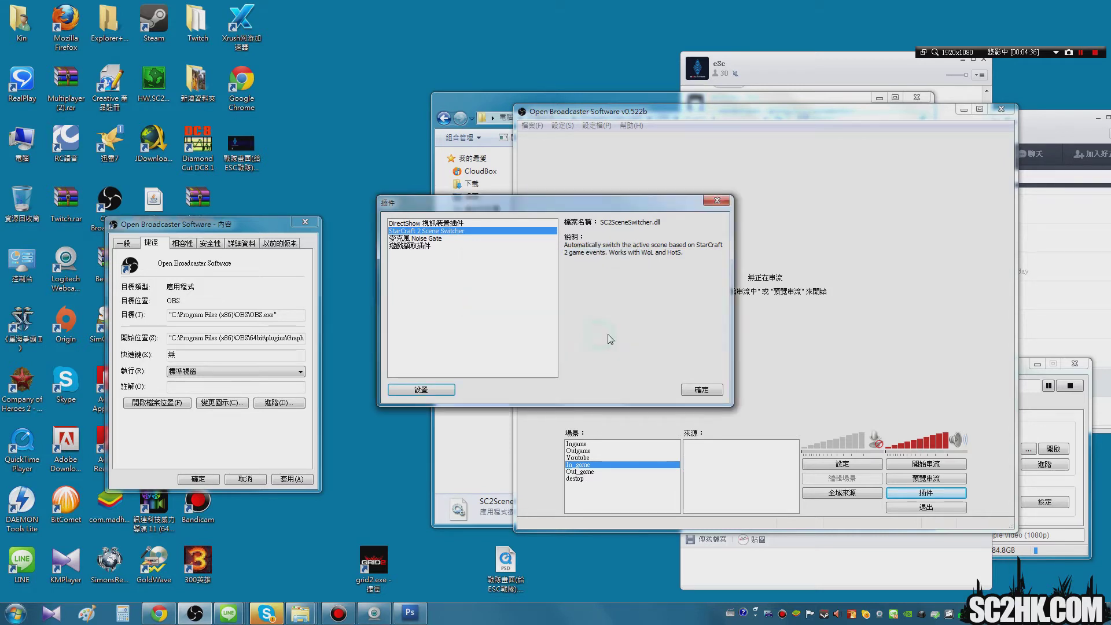
{"action": "left_click", "coordinate": [689, 392]}
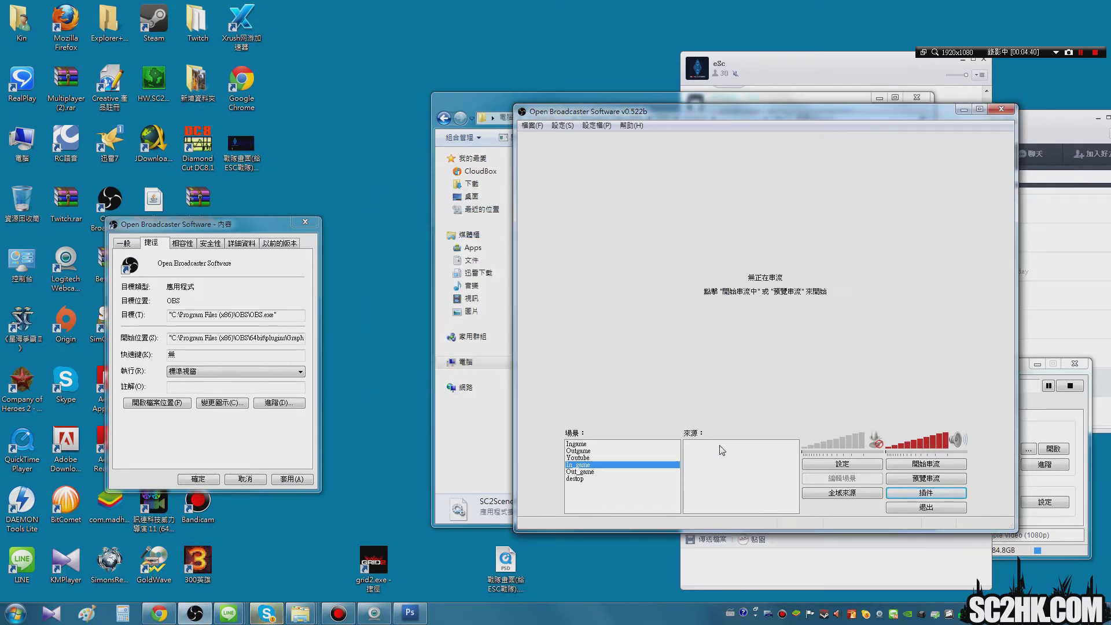
- Add a game capture source with the default name 遊戲擷取來源 to the In_game scene
{"action": "left_click_drag", "start_coordinate": [674, 121], "coordinate": [452, 137]}
{"action": "right_click", "coordinate": [494, 485]}
{"action": "mouse_move", "coordinate": [535, 493]}
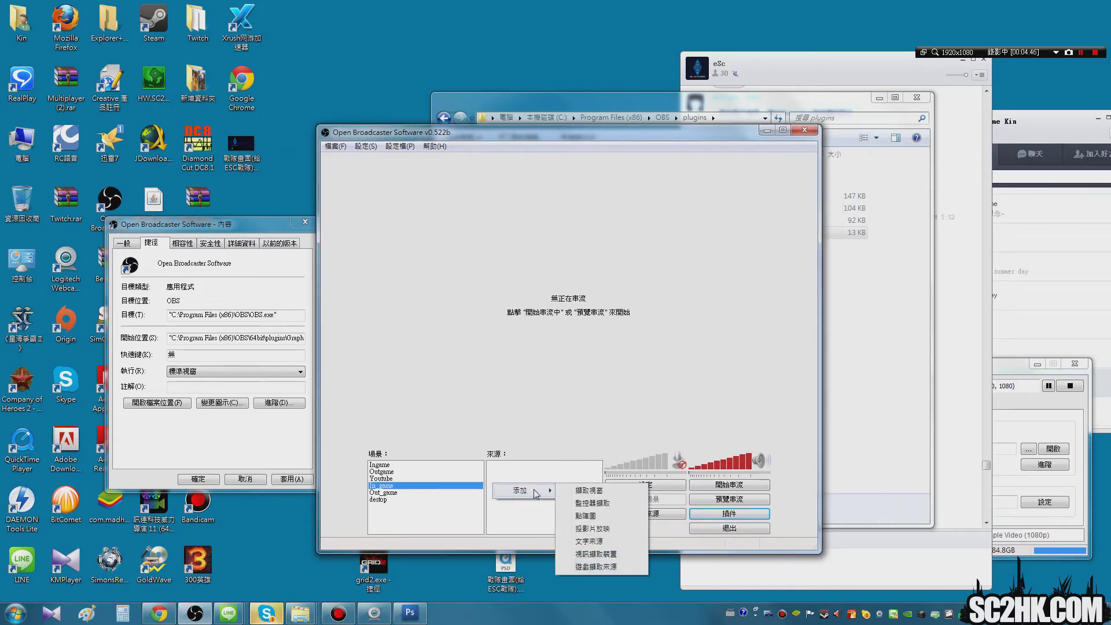
{"action": "left_click", "coordinate": [610, 571]}
{"action": "left_click", "coordinate": [586, 318]}
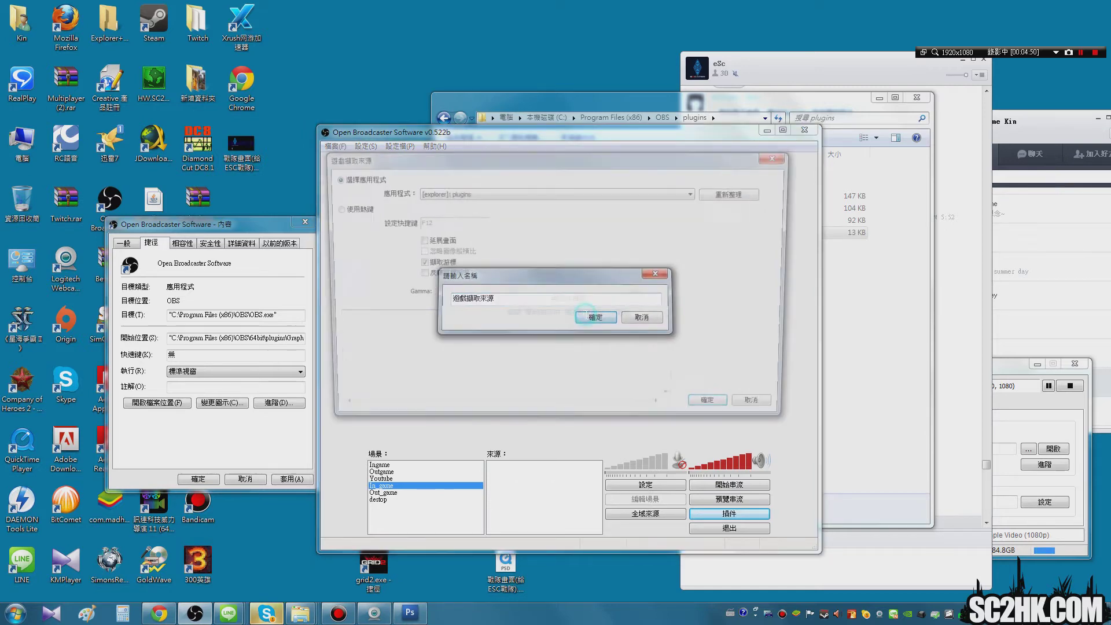
- Check the game capture's application list, then launch StarCraft II from the desktop and start it in its launcher
{"action": "left_click", "coordinate": [463, 193]}
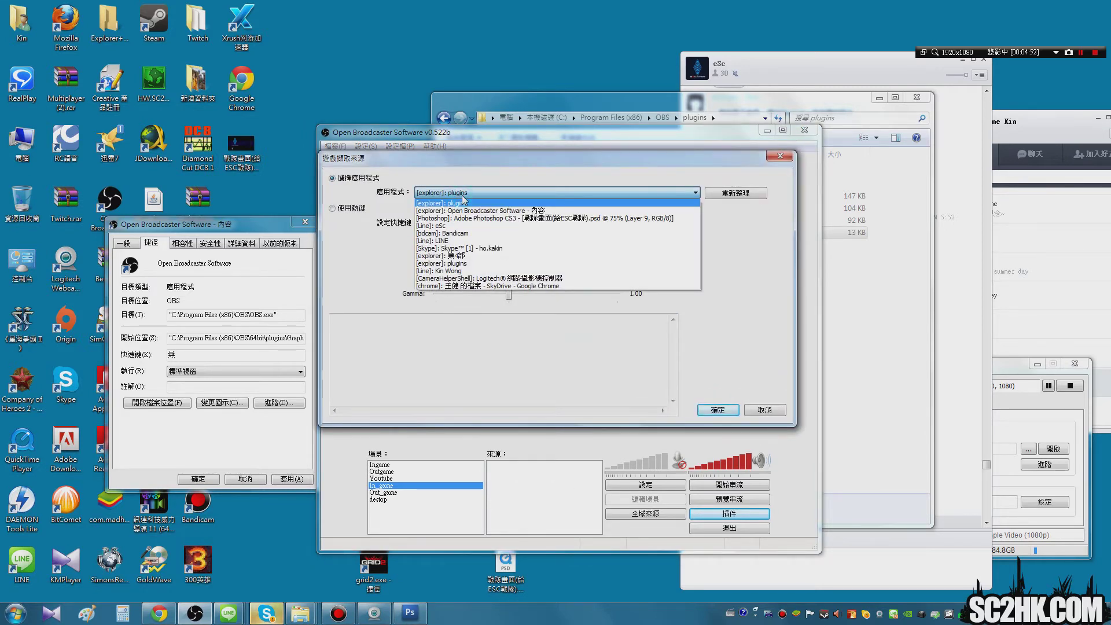
{"action": "left_click", "coordinate": [463, 202]}
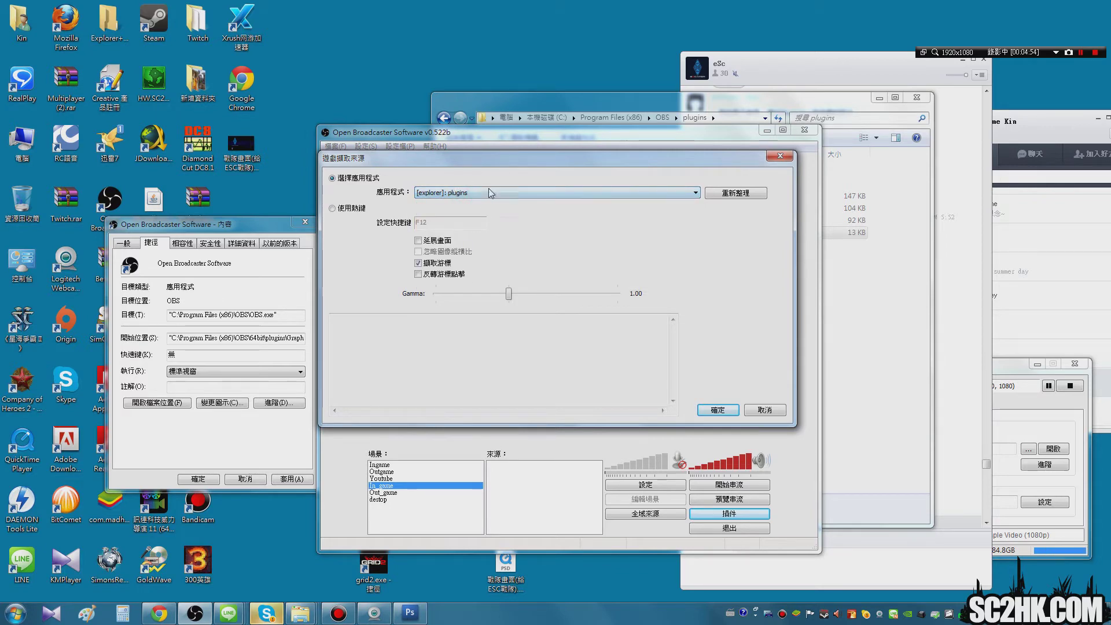
{"action": "left_click_drag", "start_coordinate": [277, 229], "coordinate": [367, 282]}
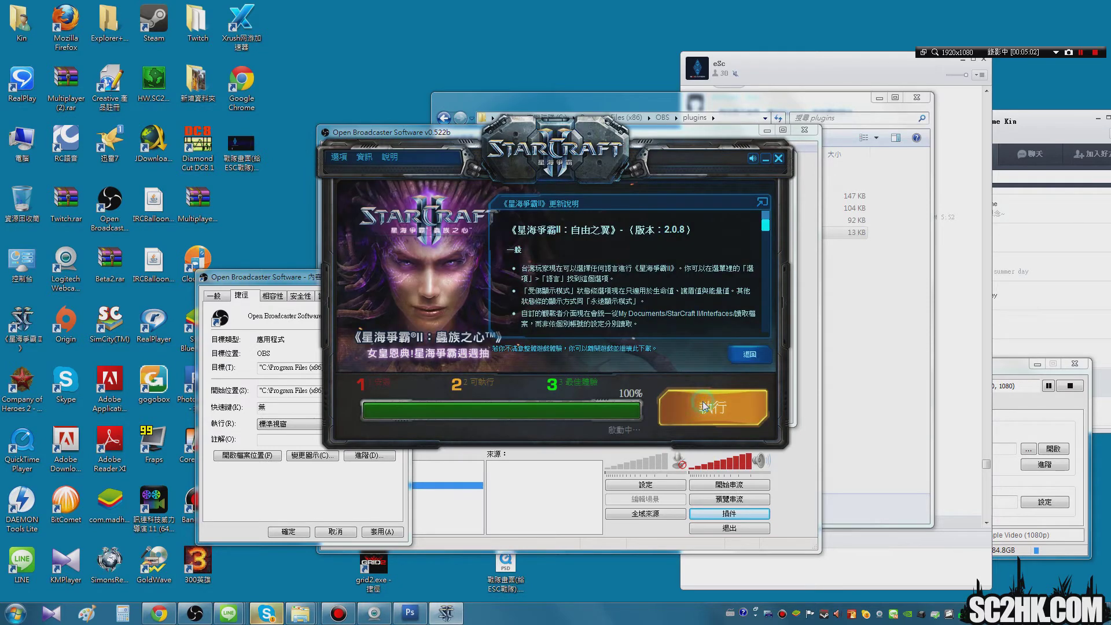
{"action": "left_click", "coordinate": [704, 410]}
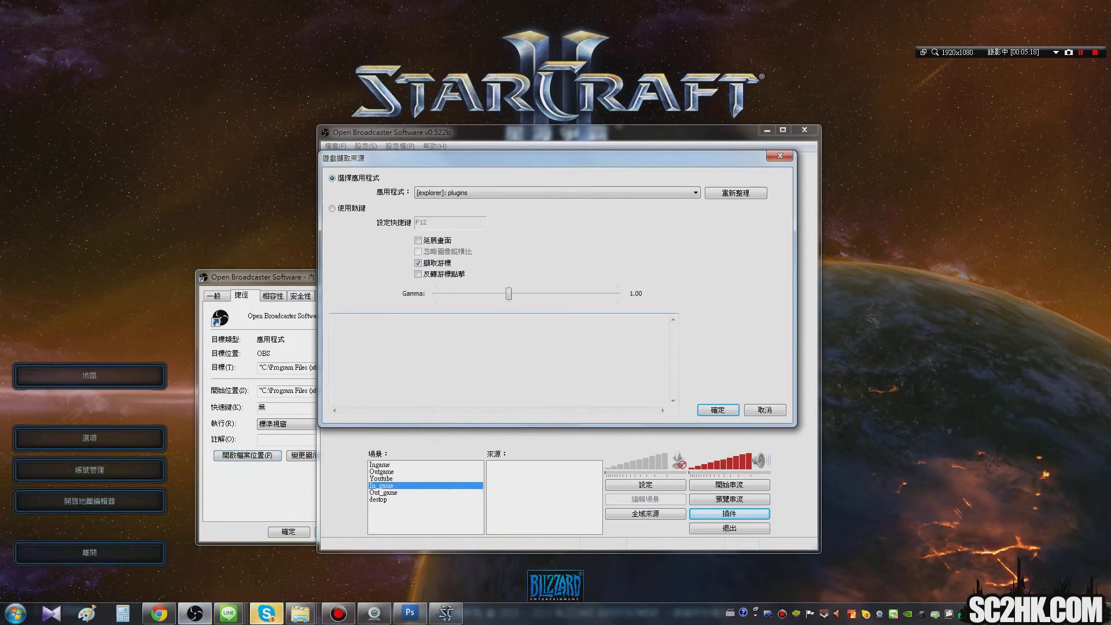
- Refresh the application list, capture [SC2]:《星海爭霸II》 with inverted cursor on clicks and gamma 1.10, and save the source
{"action": "left_click", "coordinate": [568, 193]}
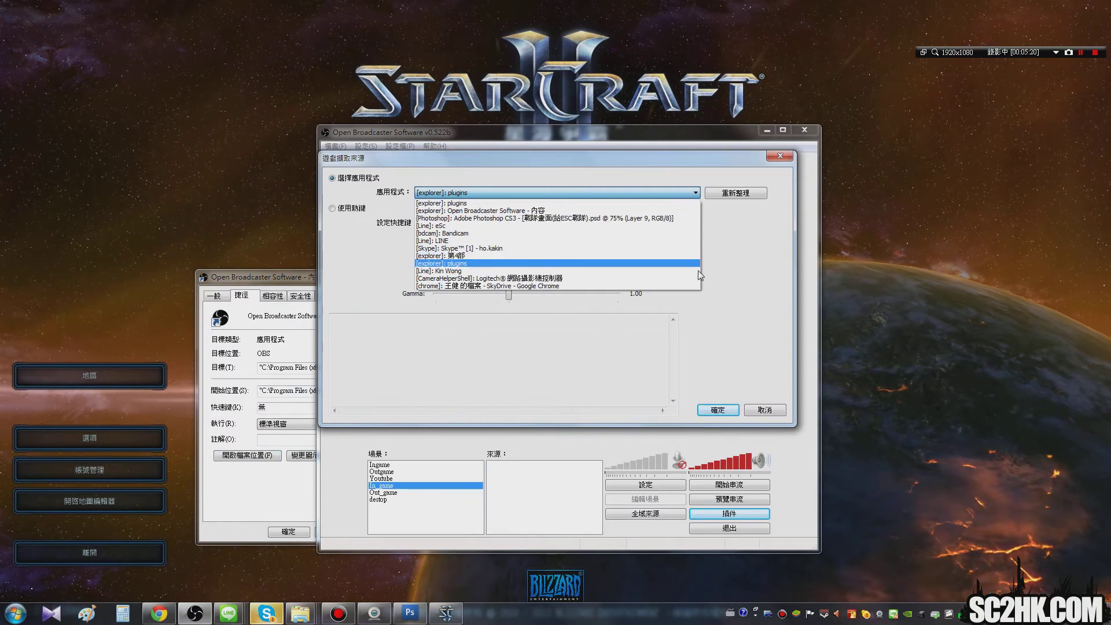
{"action": "left_click", "coordinate": [736, 193]}
{"action": "left_click", "coordinate": [735, 193]}
{"action": "left_click", "coordinate": [549, 193]}
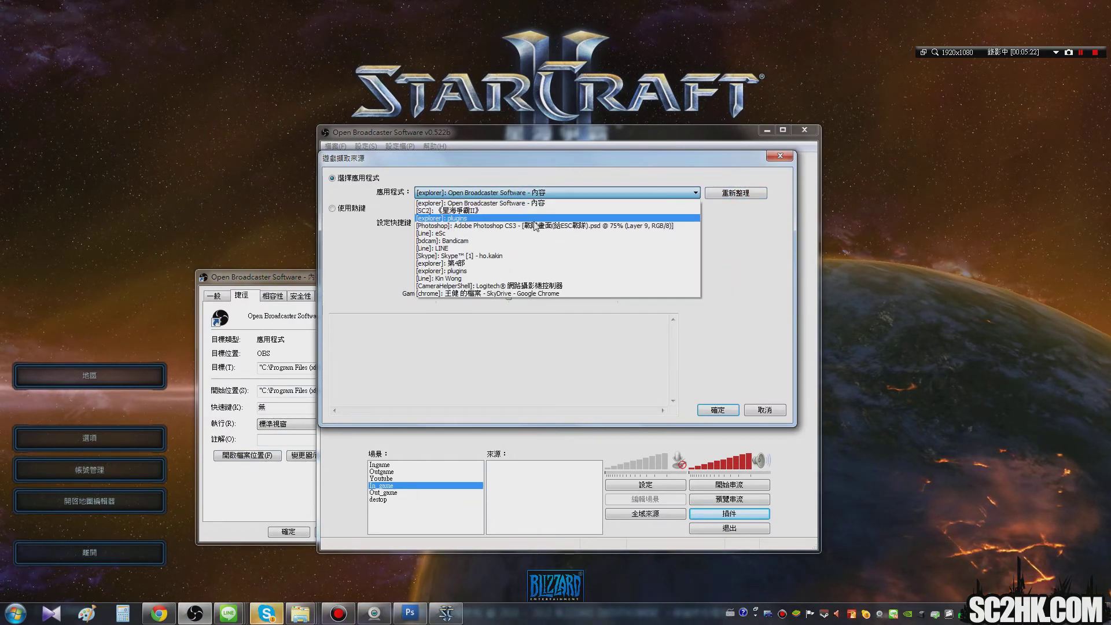
{"action": "left_click", "coordinate": [460, 210]}
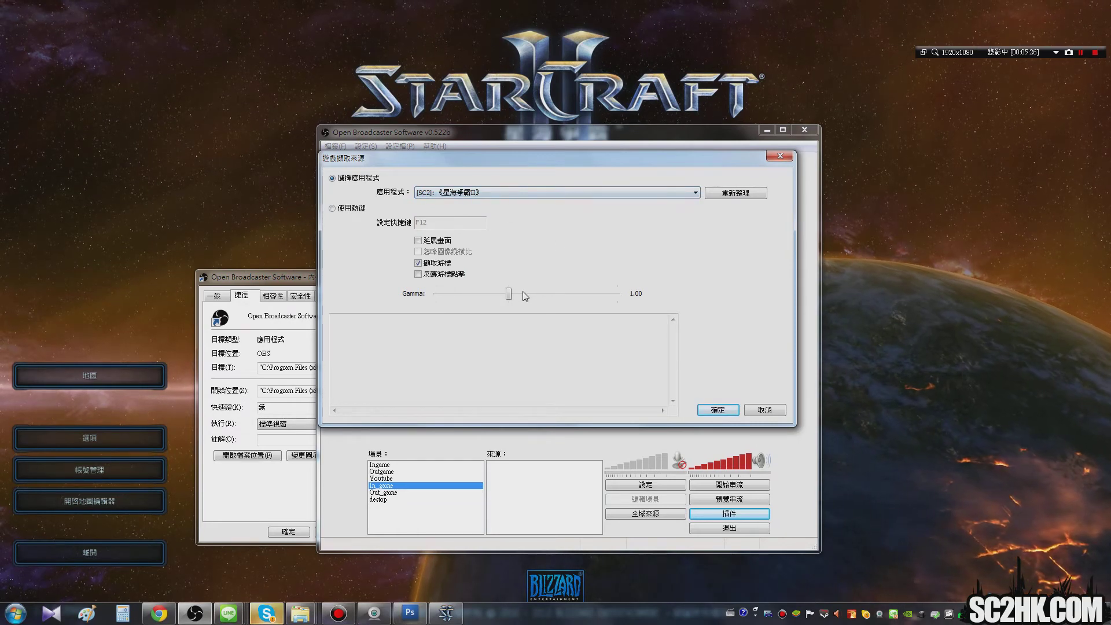
{"action": "left_click_drag", "start_coordinate": [509, 294], "coordinate": [526, 297]}
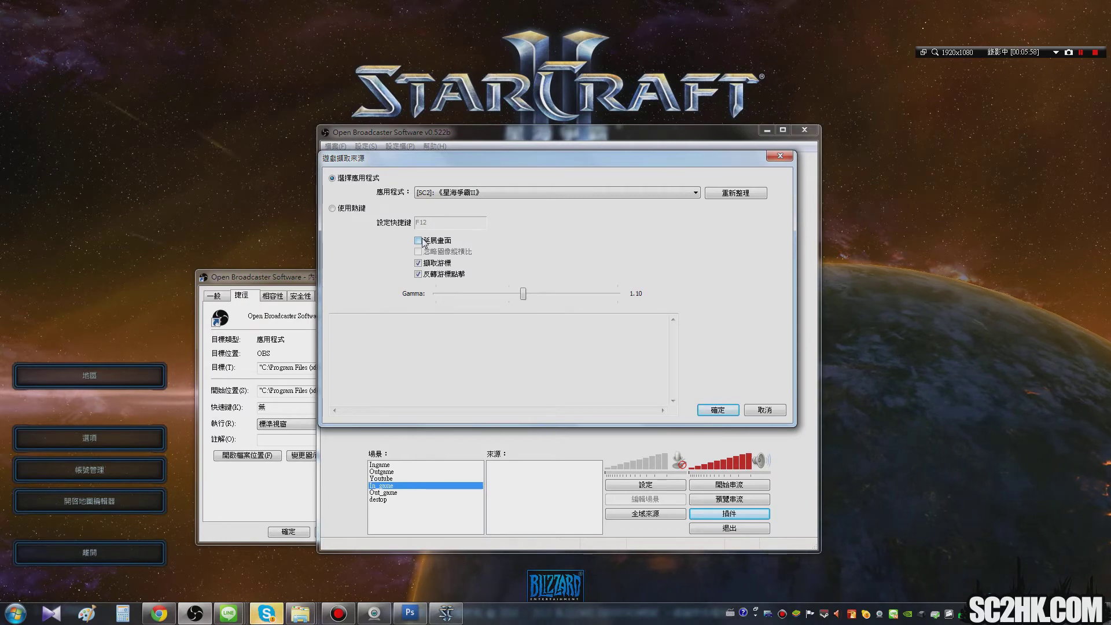
{"action": "left_click", "coordinate": [718, 410]}
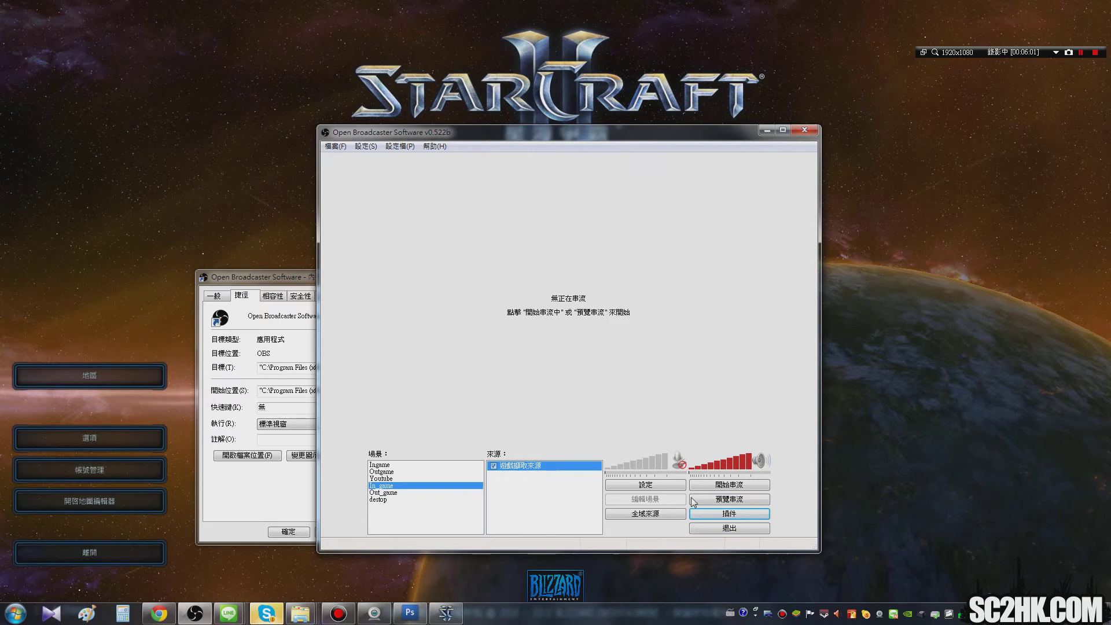
- Preview the In_game stream, view it enlarged, restore the window size and stop the preview
{"action": "left_click", "coordinate": [725, 499]}
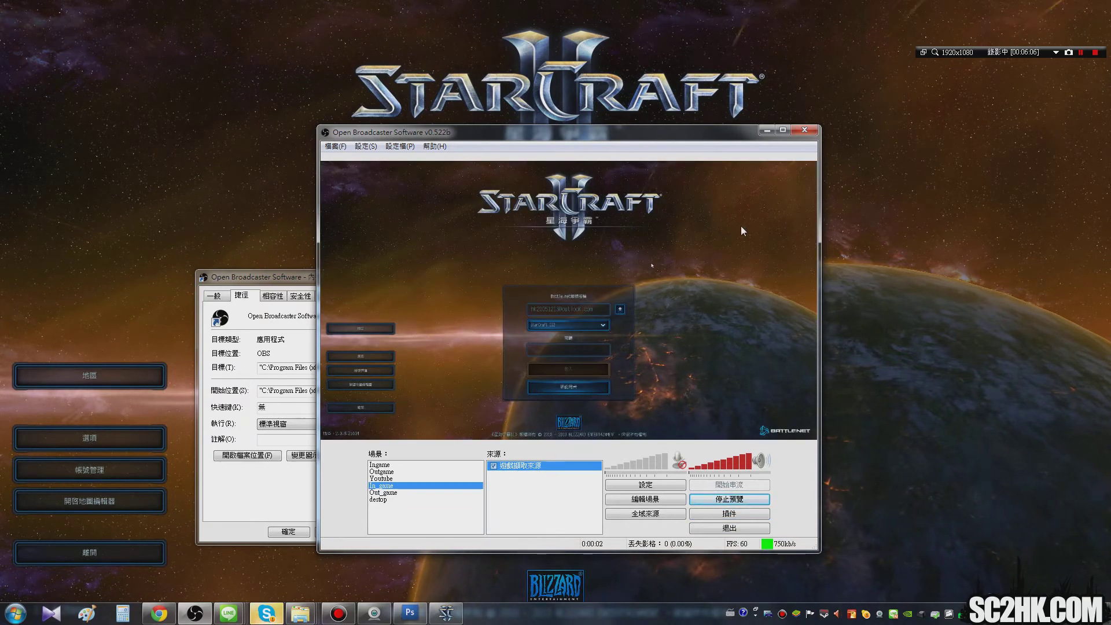
{"action": "right_click", "coordinate": [740, 299]}
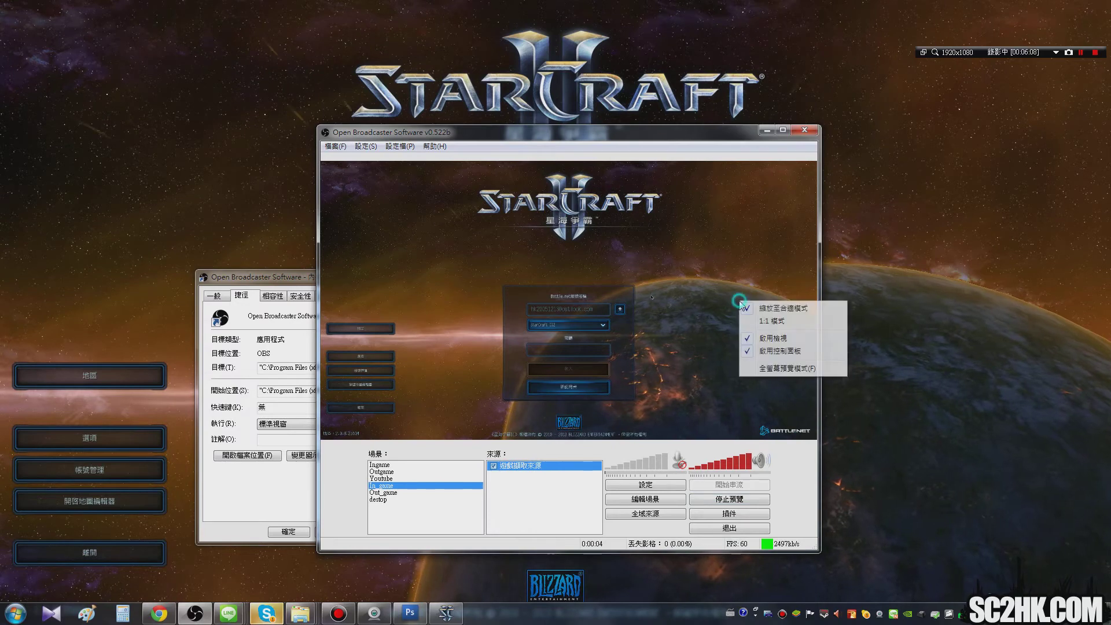
{"action": "left_click", "coordinate": [787, 368]}
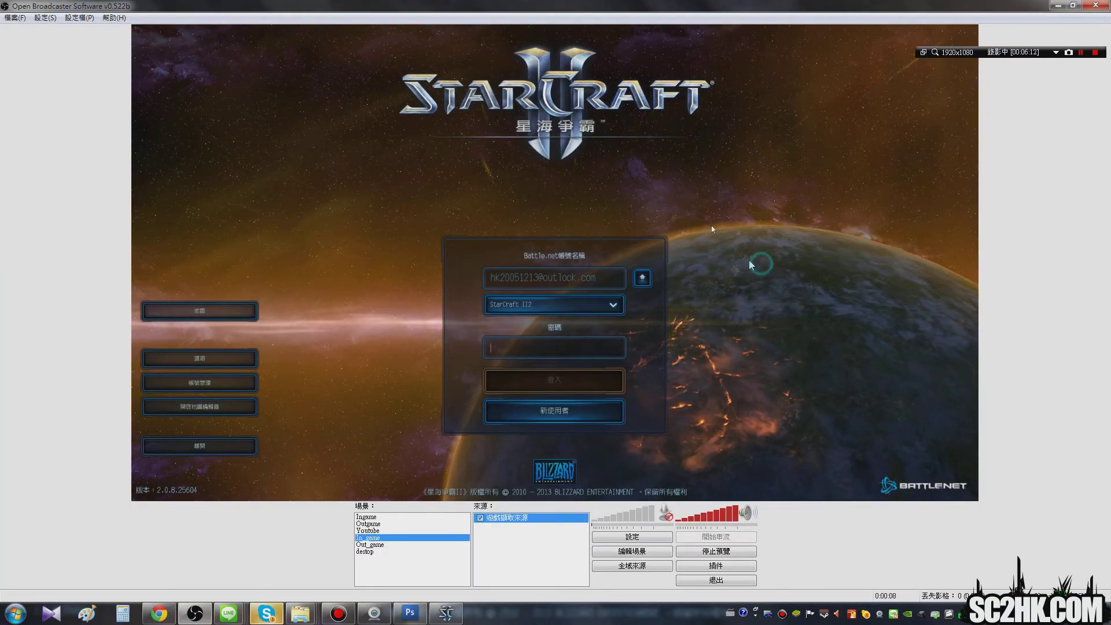
{"action": "left_click", "coordinate": [1073, 5]}
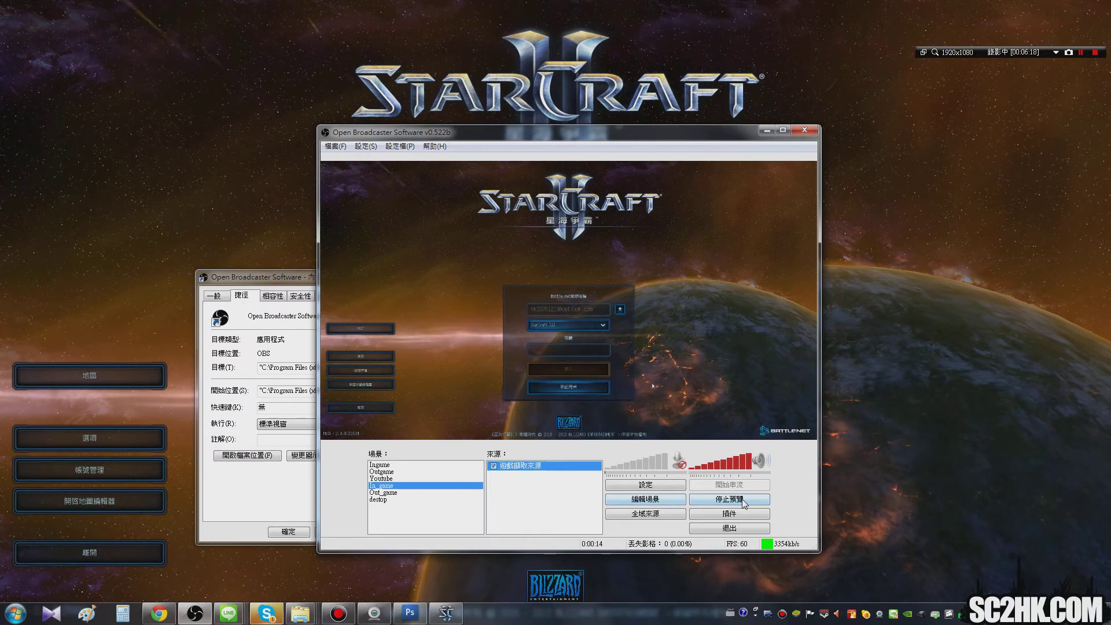
{"action": "left_click", "coordinate": [711, 500]}
- Add a video capture device source using the Logitech HD Pro Webcam C920 to the In_game scene
{"action": "right_click", "coordinate": [533, 489]}
{"action": "mouse_move", "coordinate": [565, 497]}
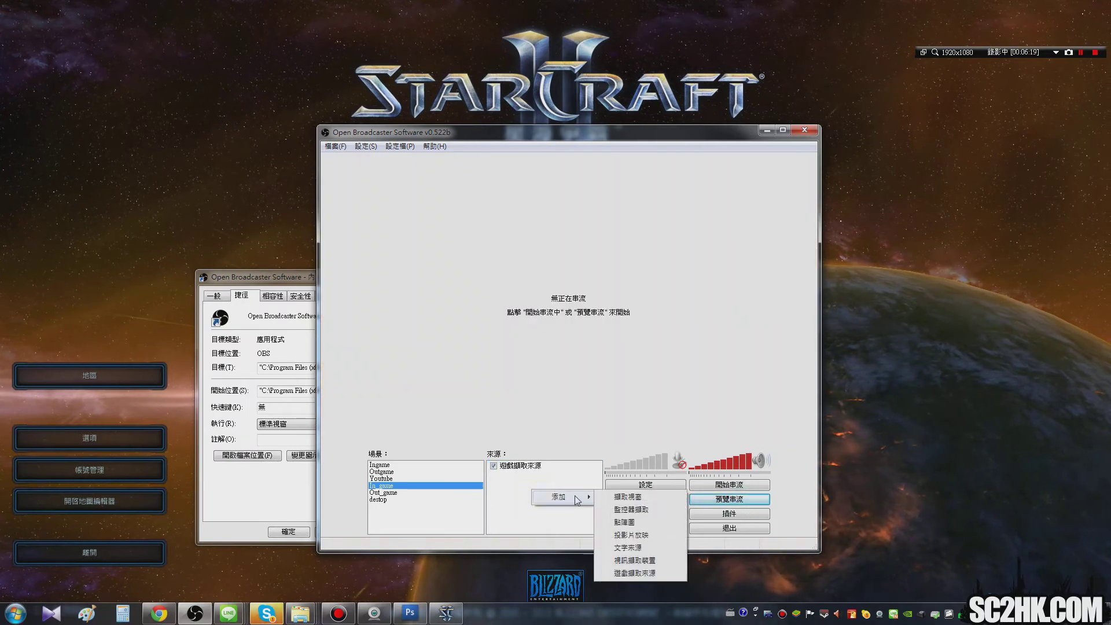
{"action": "left_click", "coordinate": [642, 560]}
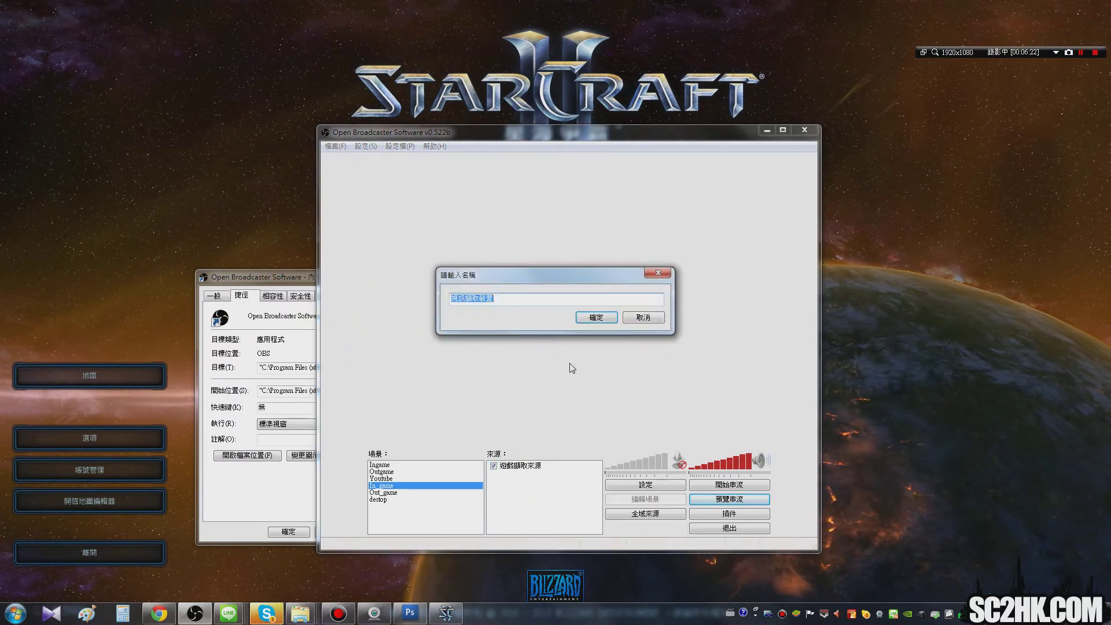
{"action": "left_click", "coordinate": [593, 315]}
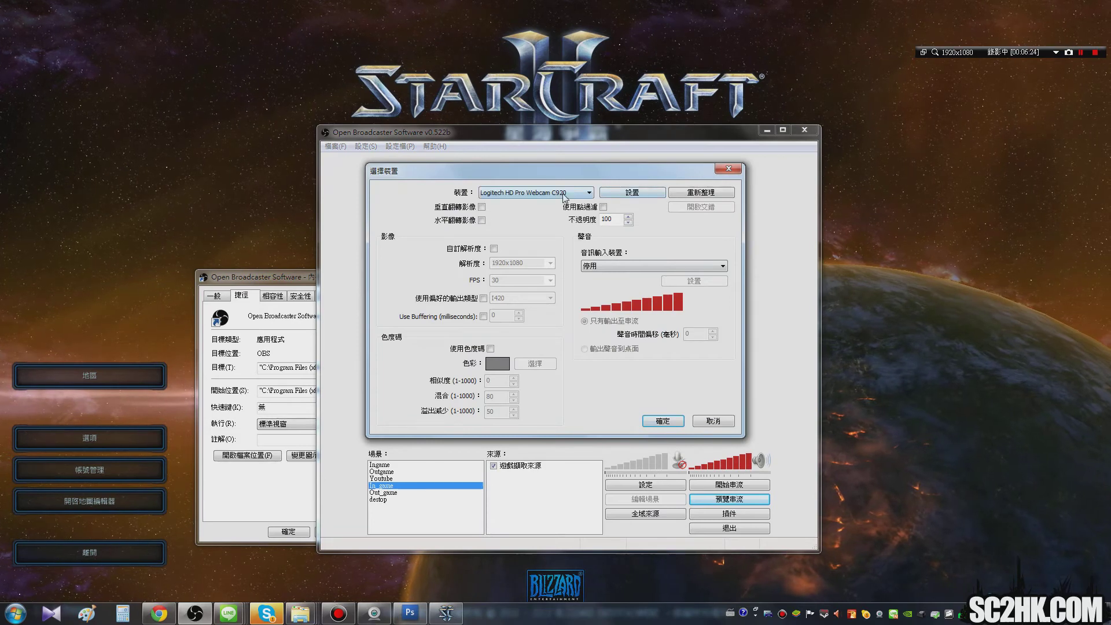
{"action": "left_click", "coordinate": [663, 422]}
- Preview the stream with scene editing enabled and shrink the webcam image into the picture's lower-right corner
{"action": "left_click", "coordinate": [730, 499]}
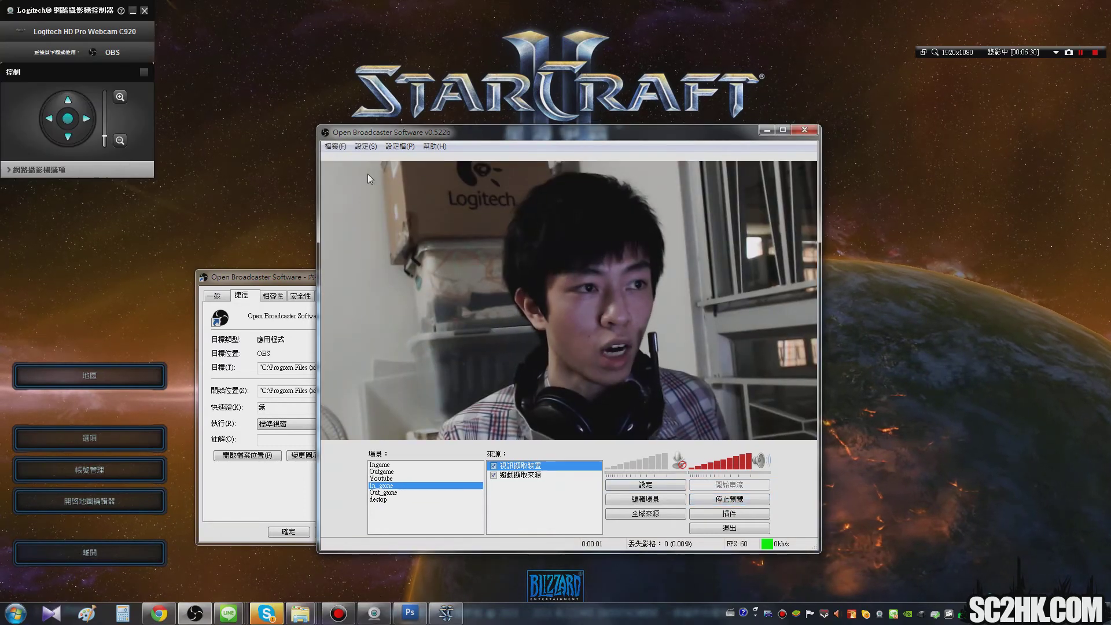
{"action": "left_click", "coordinate": [645, 499]}
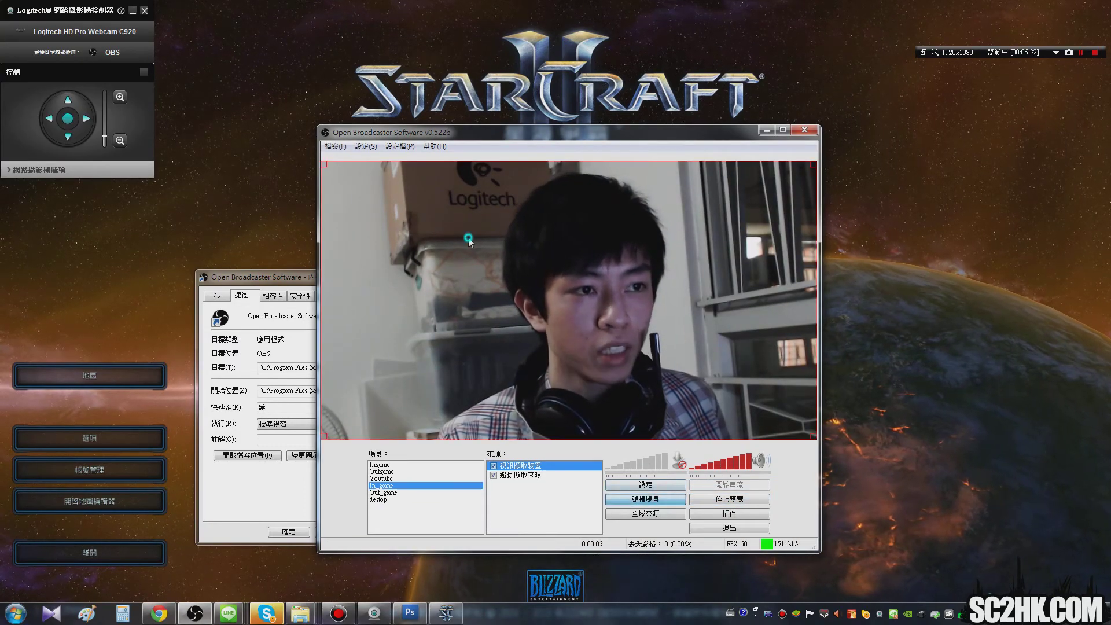
{"action": "left_click_drag", "start_coordinate": [324, 164], "coordinate": [790, 369]}
- Switch to StarCraft II and log in to Battle.net by entering the account password
{"action": "key", "text": "alt+Tab"}
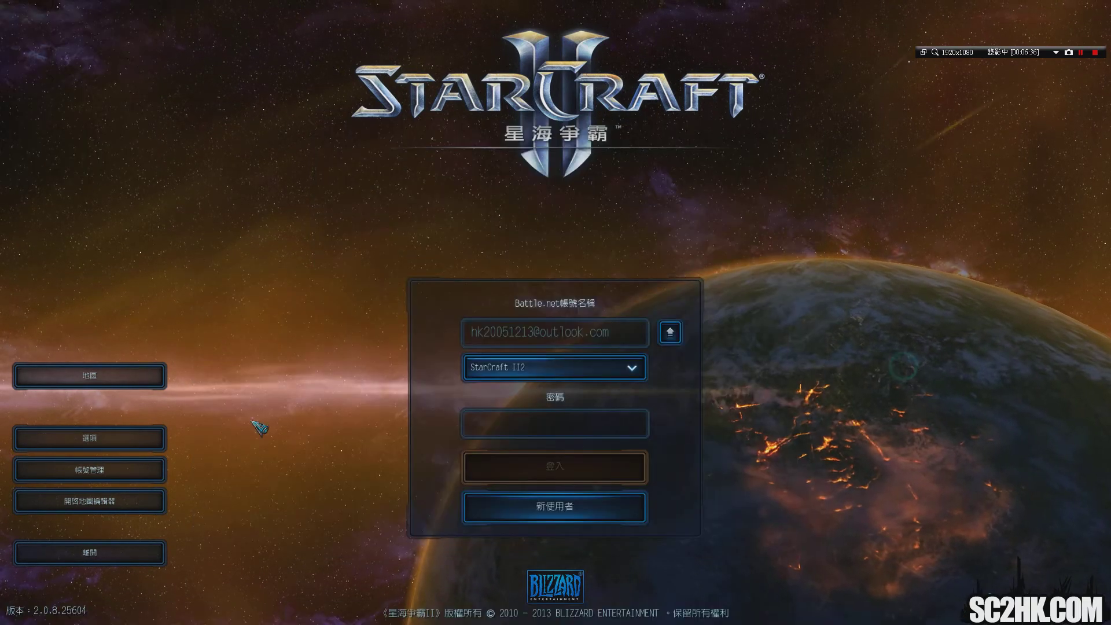
{"action": "left_click", "coordinate": [583, 430]}
{"action": "type", "text": "**"}
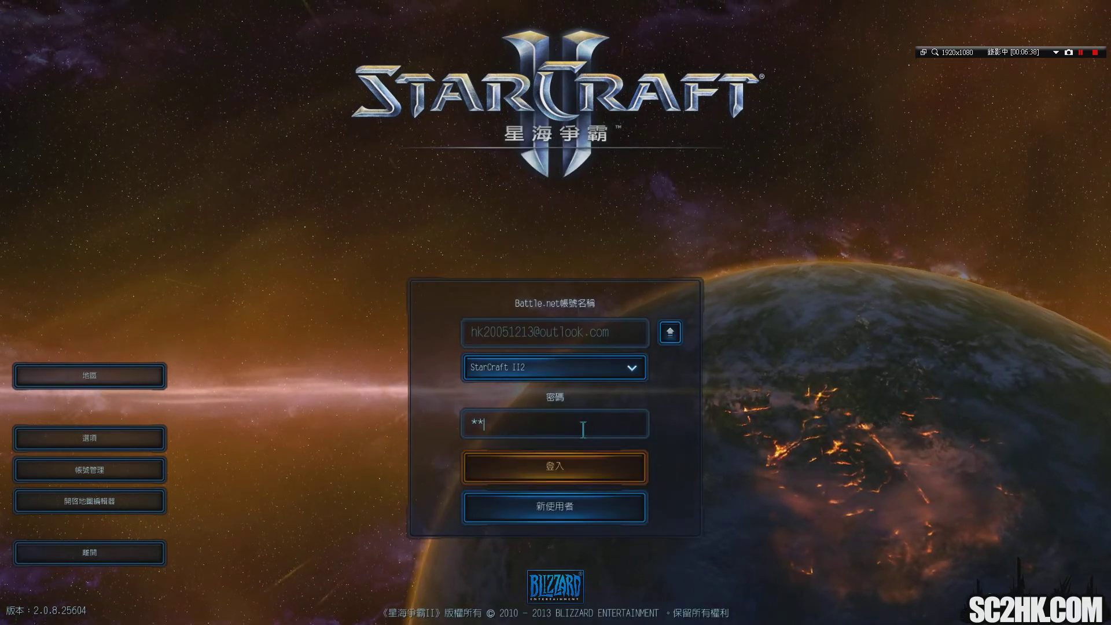
{"action": "type", "text": "*********"}
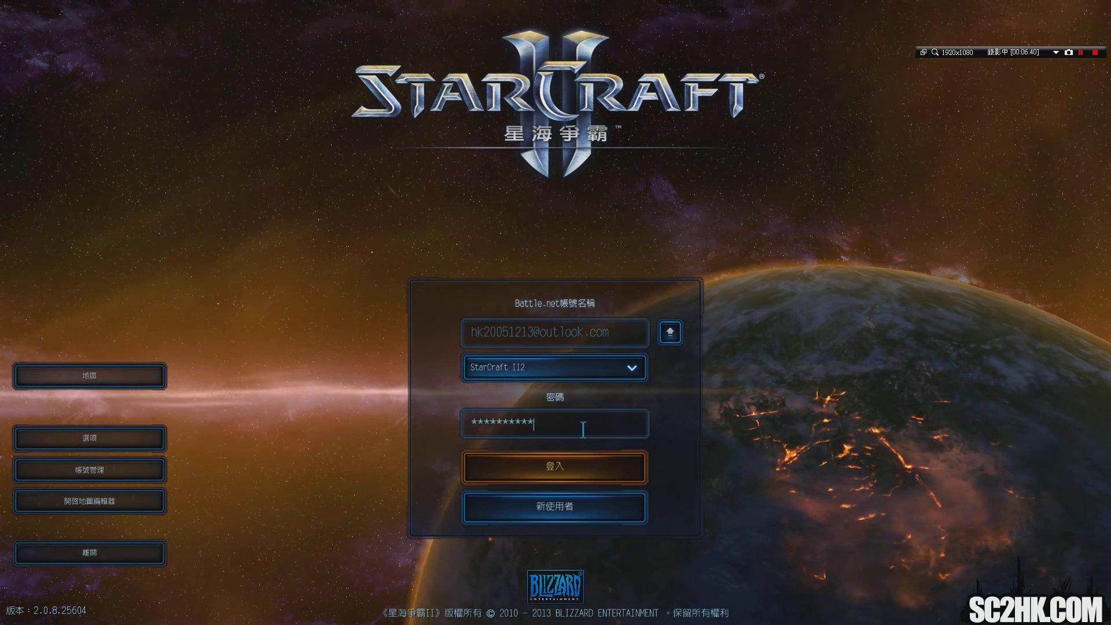
{"action": "key", "text": "Return"}
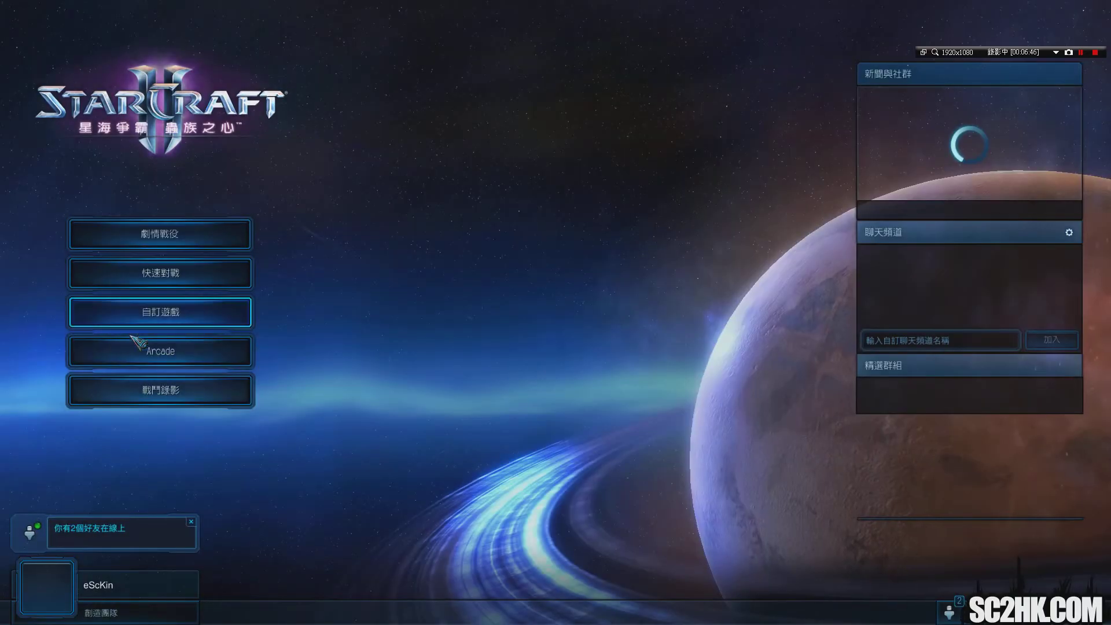
- Open the StarCraft II replays and watch the most recent one, 赤紅之城 - 天梯版 (5), alone
{"action": "left_click", "coordinate": [198, 392]}
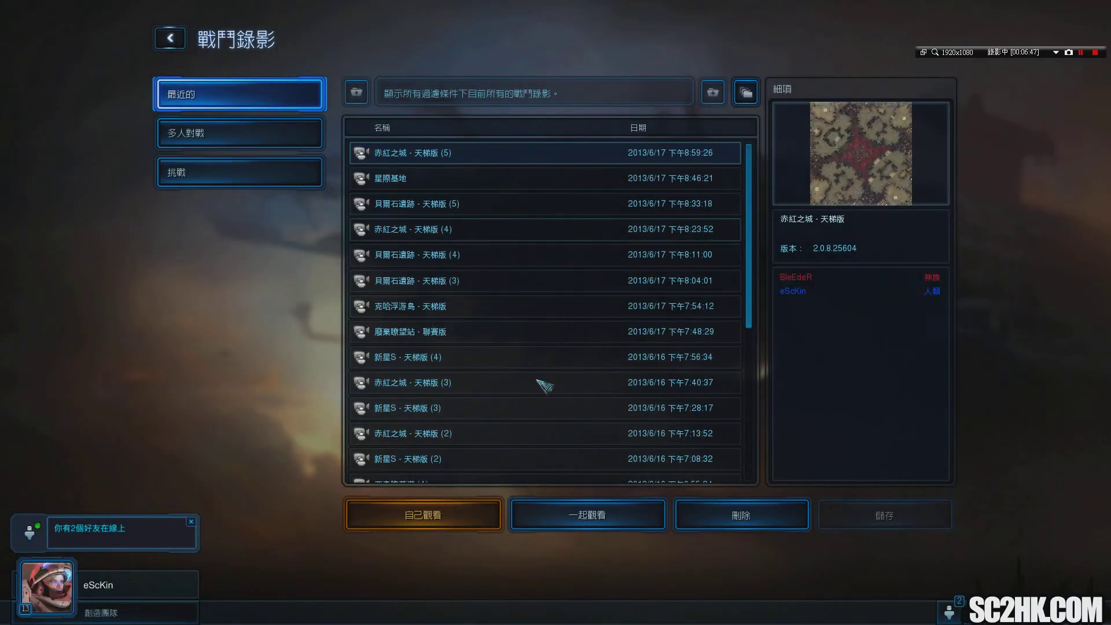
{"action": "left_click", "coordinate": [453, 524]}
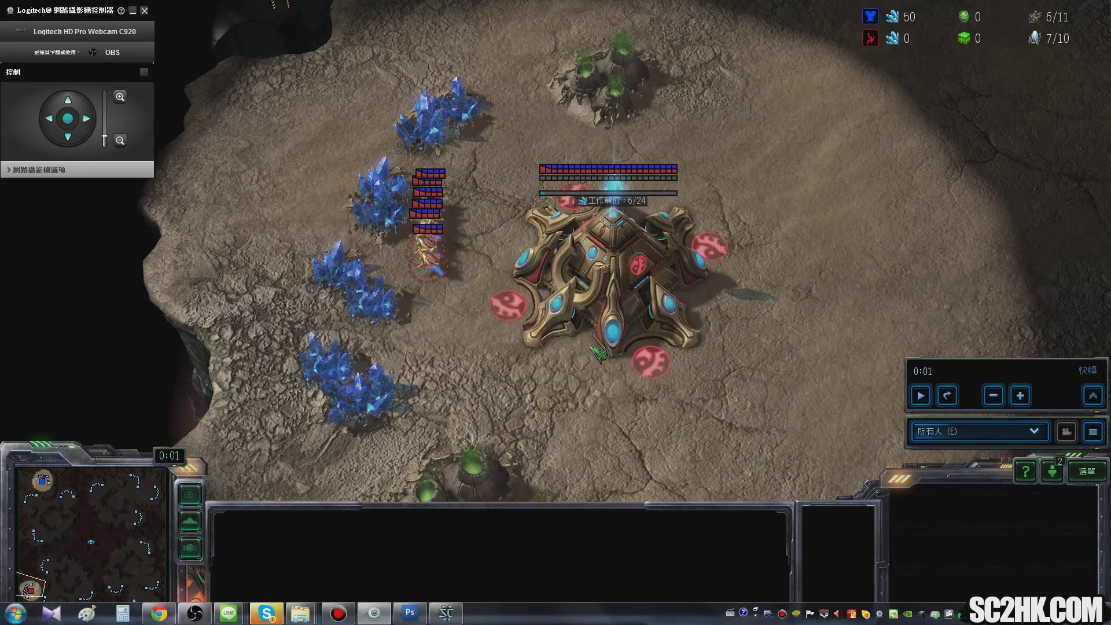
- Switch back to OBS, select the In_game scene and move the webcam image to the bottom edge, left of the command panel
{"action": "left_click", "coordinate": [339, 613]}
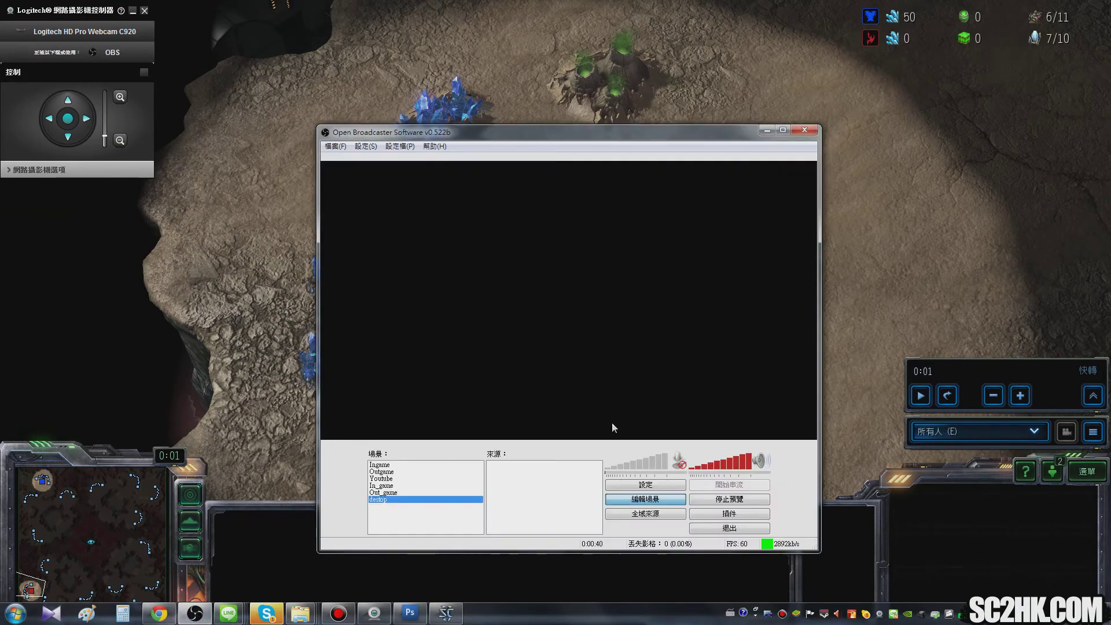
{"action": "left_click", "coordinate": [394, 485]}
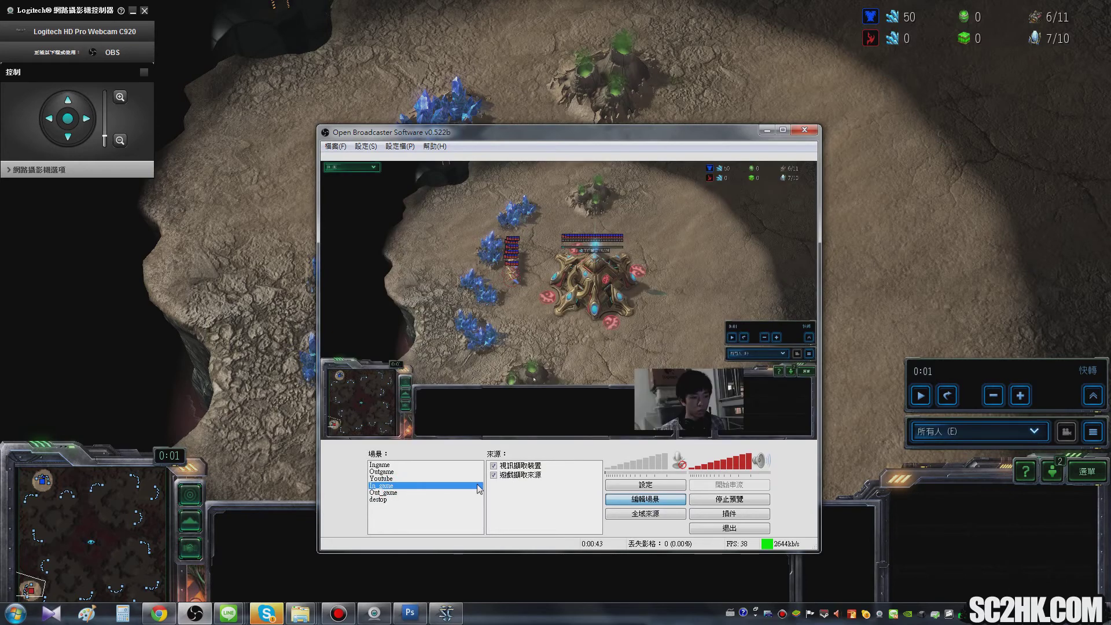
{"action": "left_click_drag", "start_coordinate": [706, 397], "coordinate": [658, 404]}
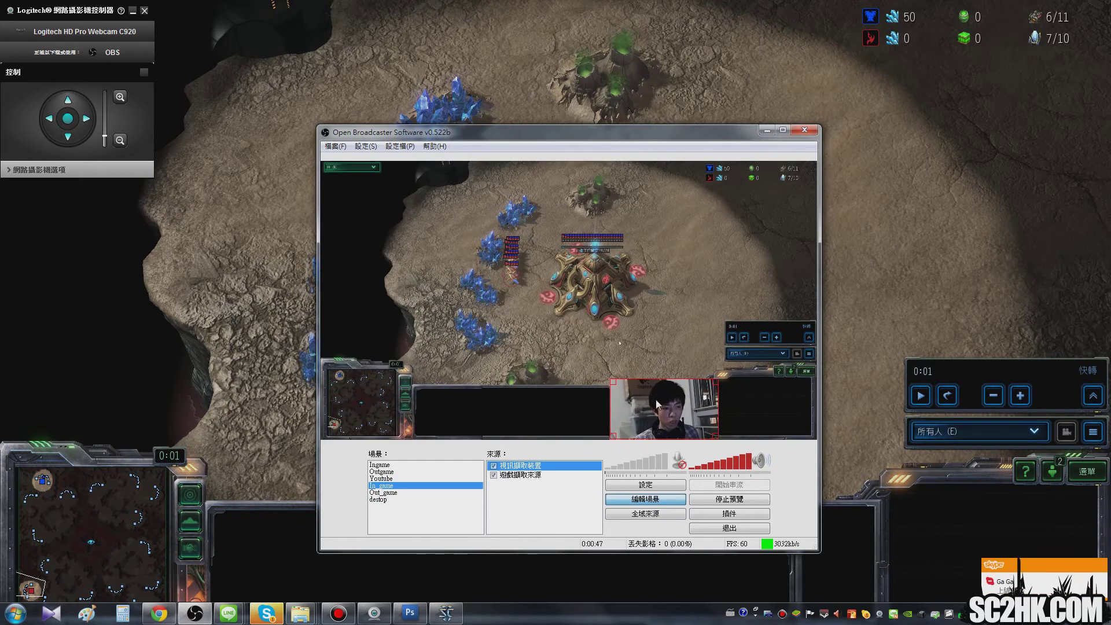
- Add logo.png as a bitmap source to the In_game scene and place the logo near the lower-right corner, above the command panel
{"action": "right_click", "coordinate": [542, 501]}
{"action": "mouse_move", "coordinate": [584, 504]}
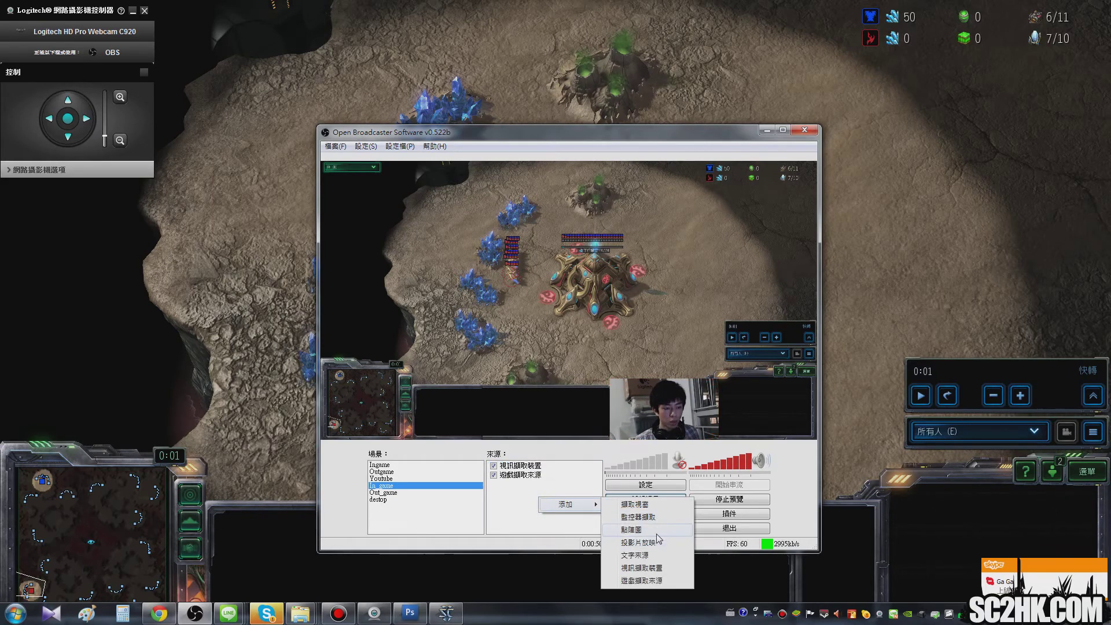
{"action": "left_click", "coordinate": [658, 533]}
{"action": "left_click", "coordinate": [591, 318]}
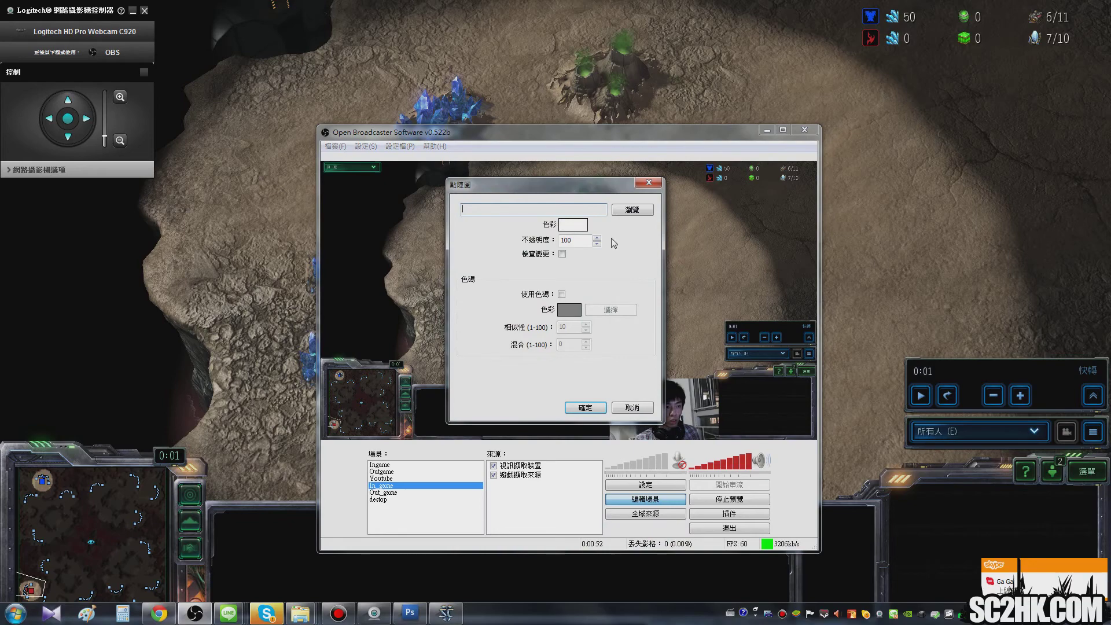
{"action": "left_click", "coordinate": [629, 202]}
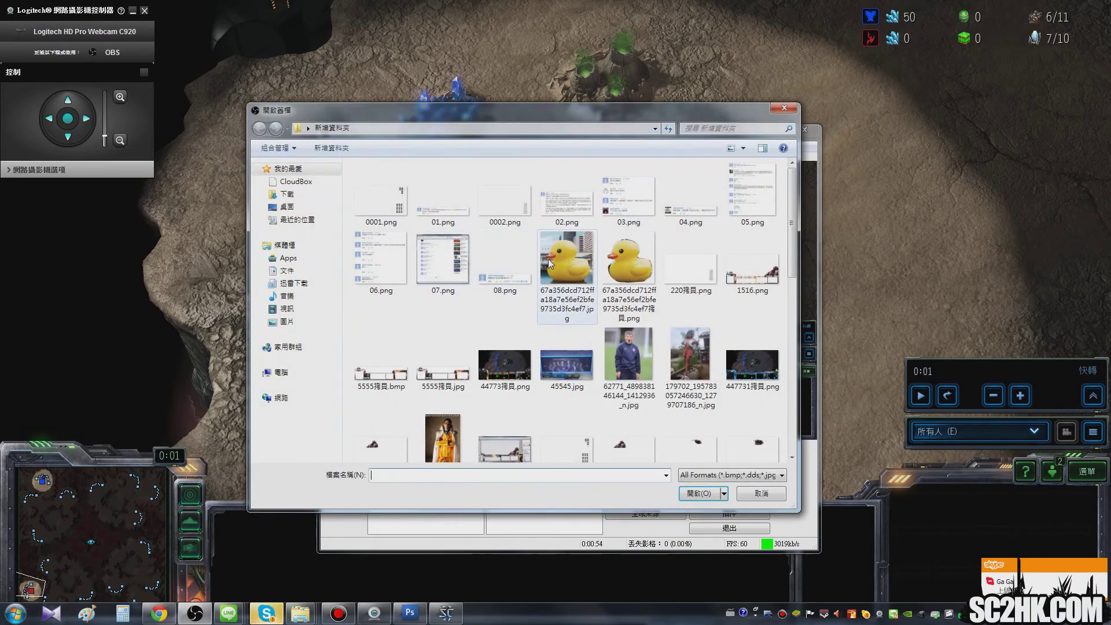
{"action": "left_click", "coordinate": [393, 368]}
{"action": "scroll", "coordinate": [394, 368], "scroll_direction": "down", "scroll_amount": 10}
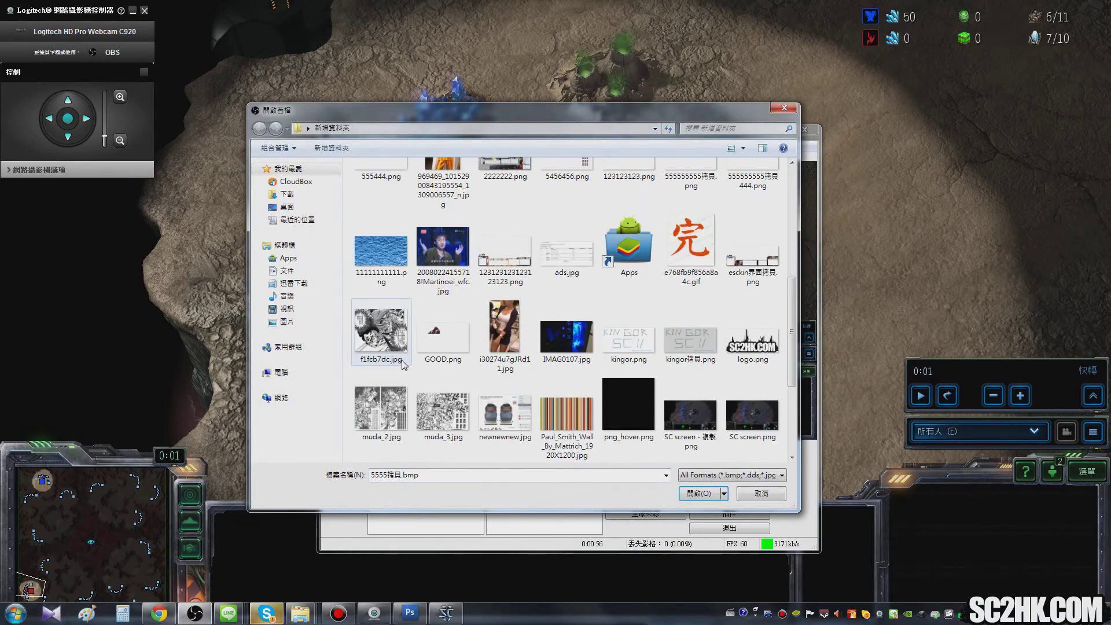
{"action": "double_click", "coordinate": [737, 351]}
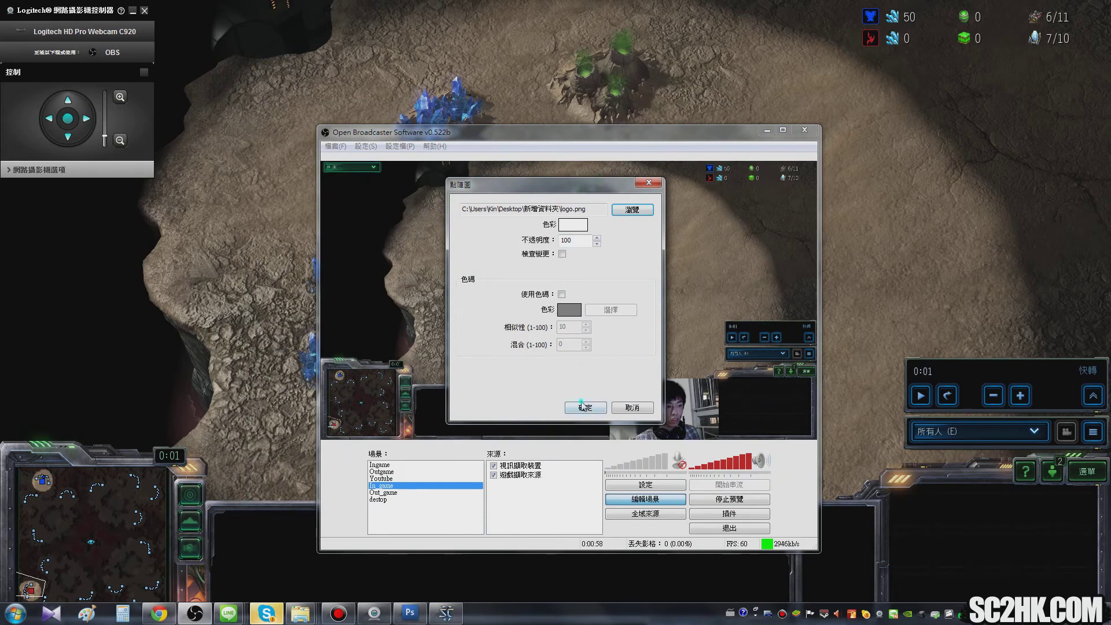
{"action": "left_click", "coordinate": [582, 406]}
{"action": "left_click_drag", "start_coordinate": [374, 168], "coordinate": [793, 360]}
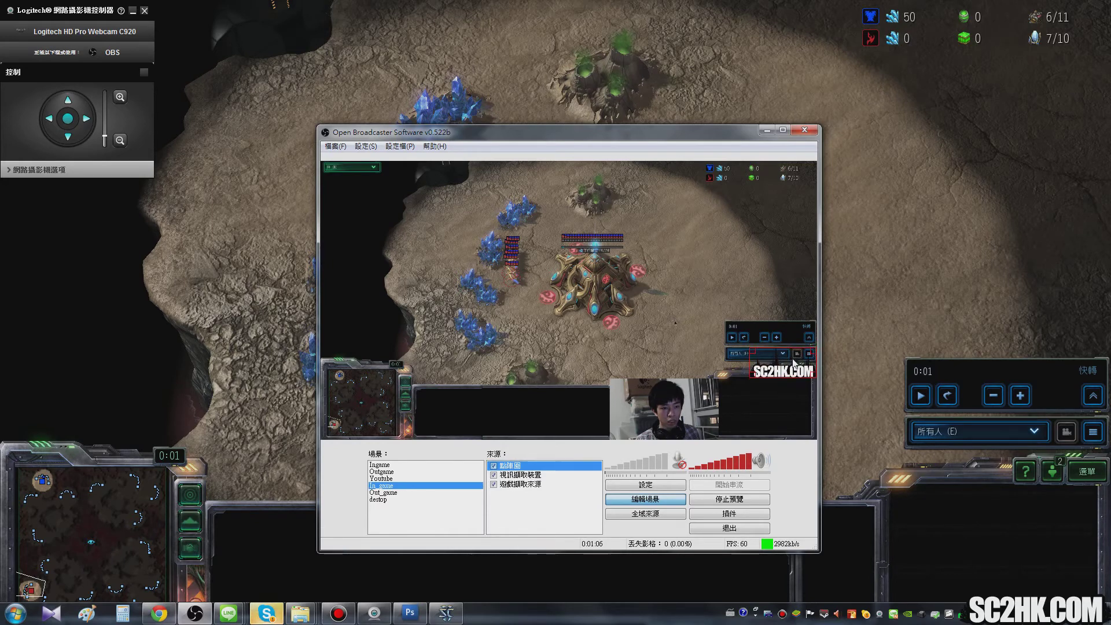